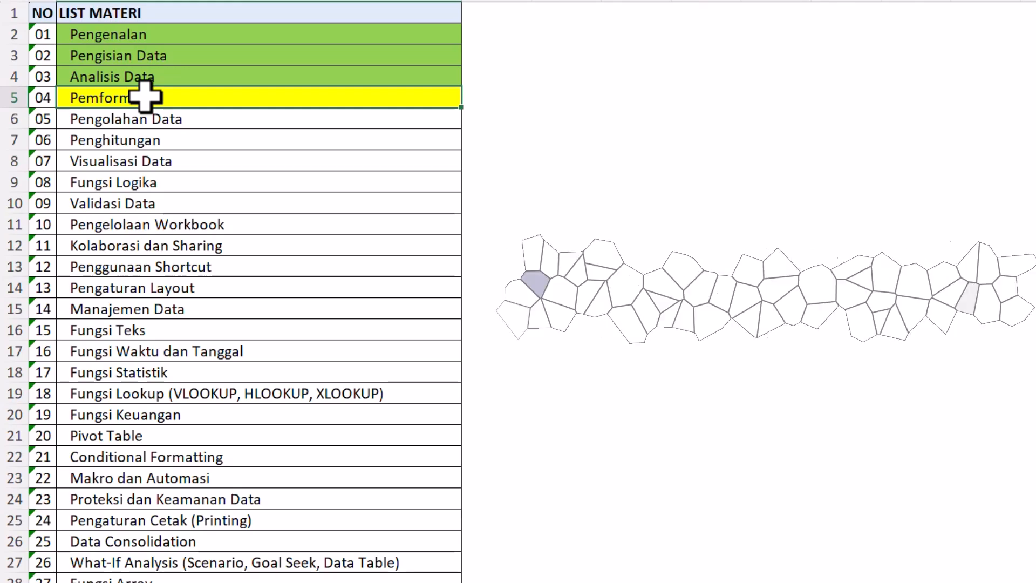
Select the Pemformatan entry in the material list and switch to the Detail Materi sheet.
{"action": "left_click", "coordinate": [188, 78]}
{"action": "left_click", "coordinate": [192, 97]}
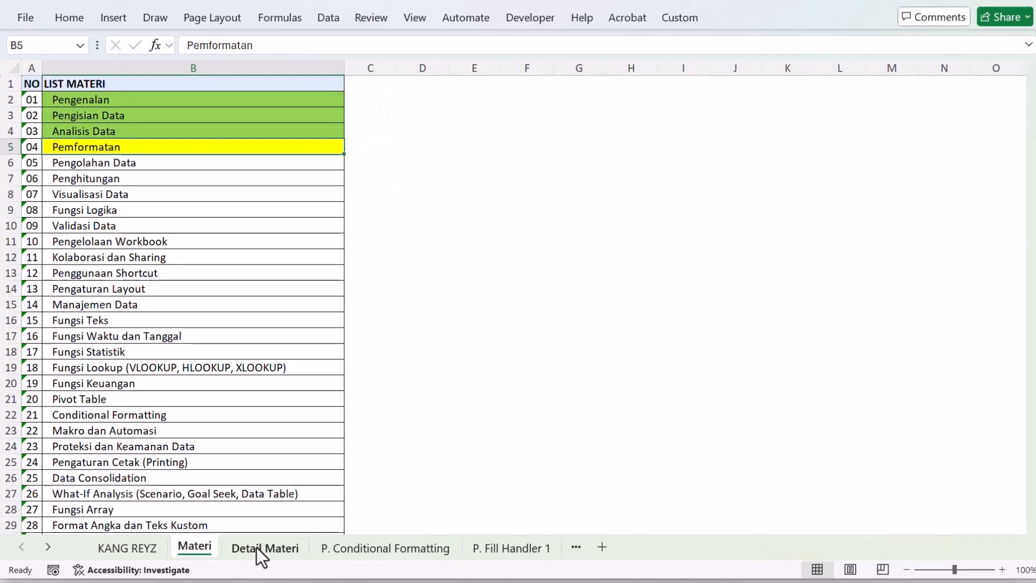
{"action": "left_click", "coordinate": [260, 549]}
{"action": "left_click", "coordinate": [215, 350]}
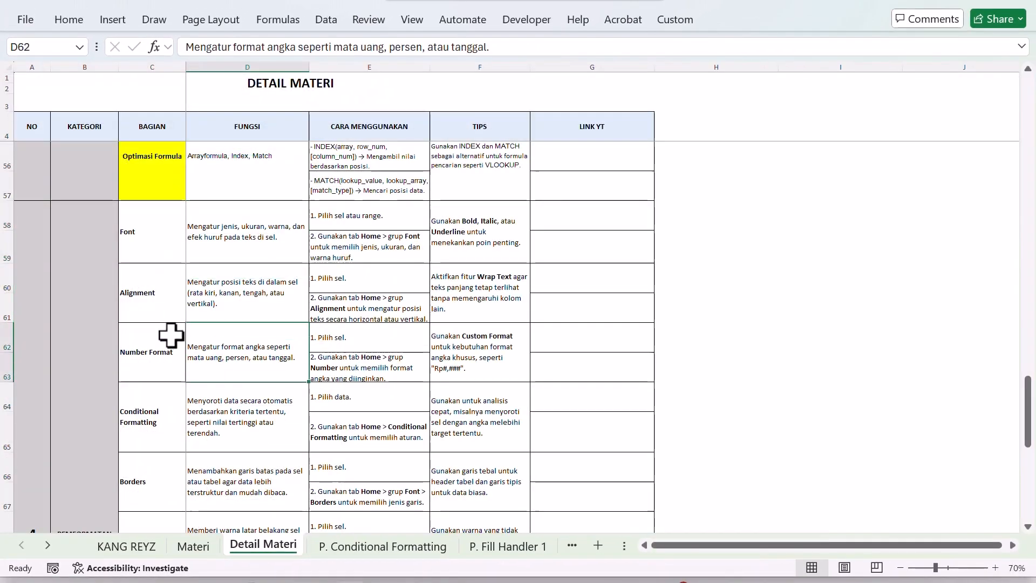
Look through the Pemformatan topics of the Detail Materi table, from Font to Column Width & Row Height.
{"action": "scroll", "coordinate": [171, 335], "scroll_direction": "down", "scroll_amount": 5}
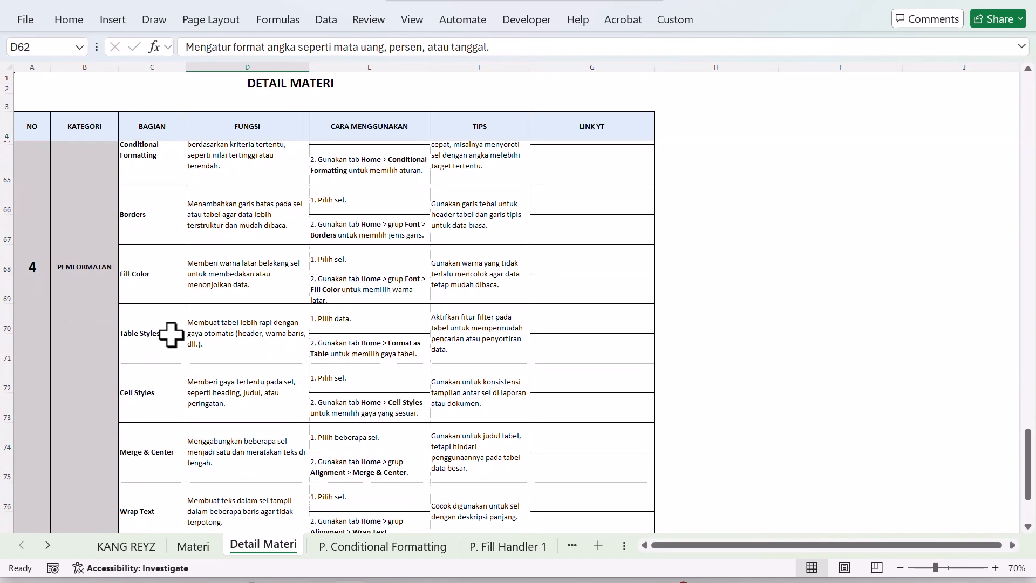
{"action": "scroll", "coordinate": [174, 332], "scroll_direction": "down", "scroll_amount": 2}
{"action": "scroll", "coordinate": [176, 331], "scroll_direction": "up", "scroll_amount": 3}
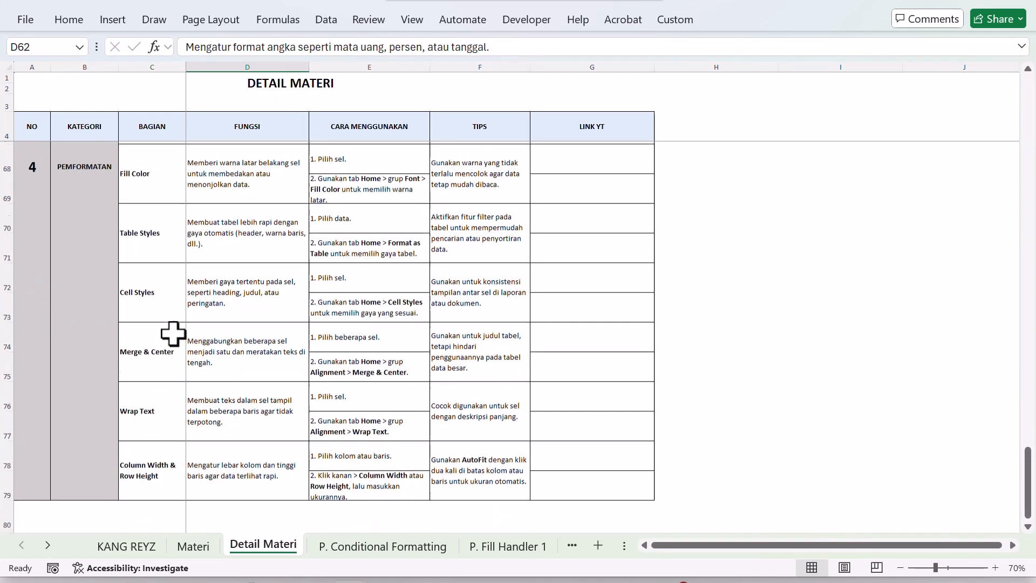
{"action": "scroll", "coordinate": [93, 266], "scroll_direction": "up", "scroll_amount": 1}
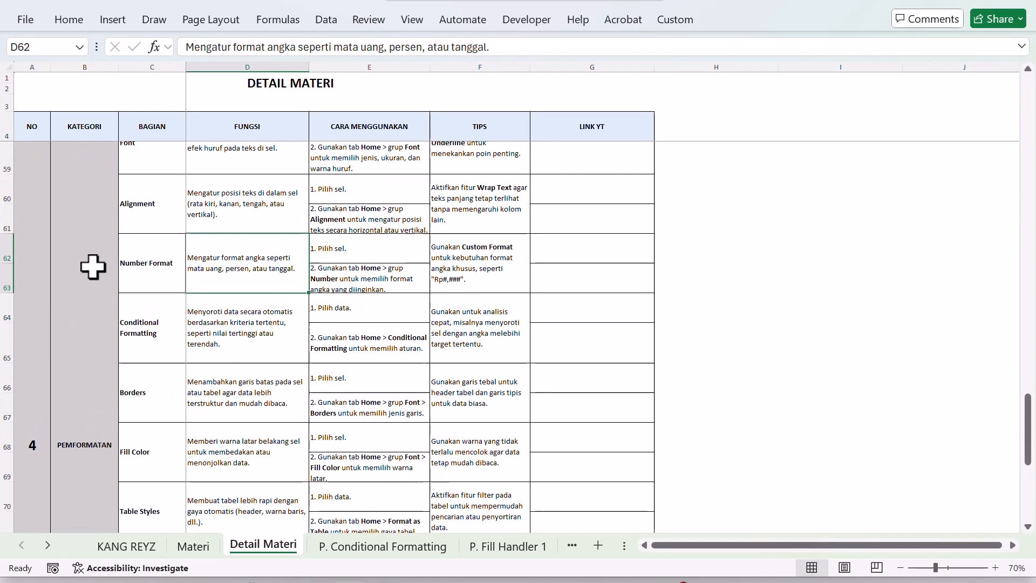
{"action": "scroll", "coordinate": [93, 267], "scroll_direction": "up", "scroll_amount": 1}
{"action": "scroll", "coordinate": [92, 267], "scroll_direction": "up", "scroll_amount": 1}
{"action": "left_click", "coordinate": [165, 229]}
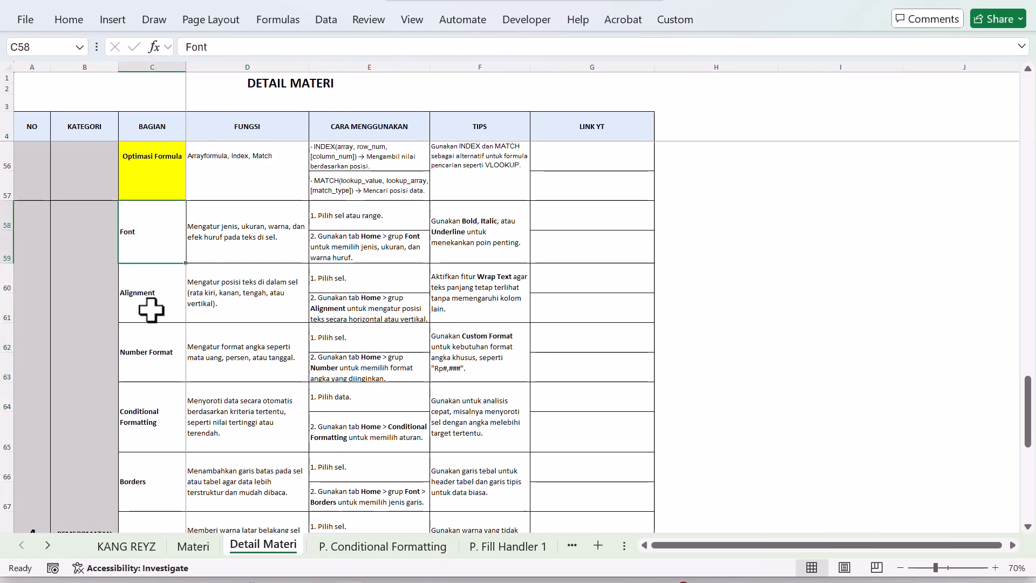
{"action": "scroll", "coordinate": [150, 315], "scroll_direction": "down", "scroll_amount": 2}
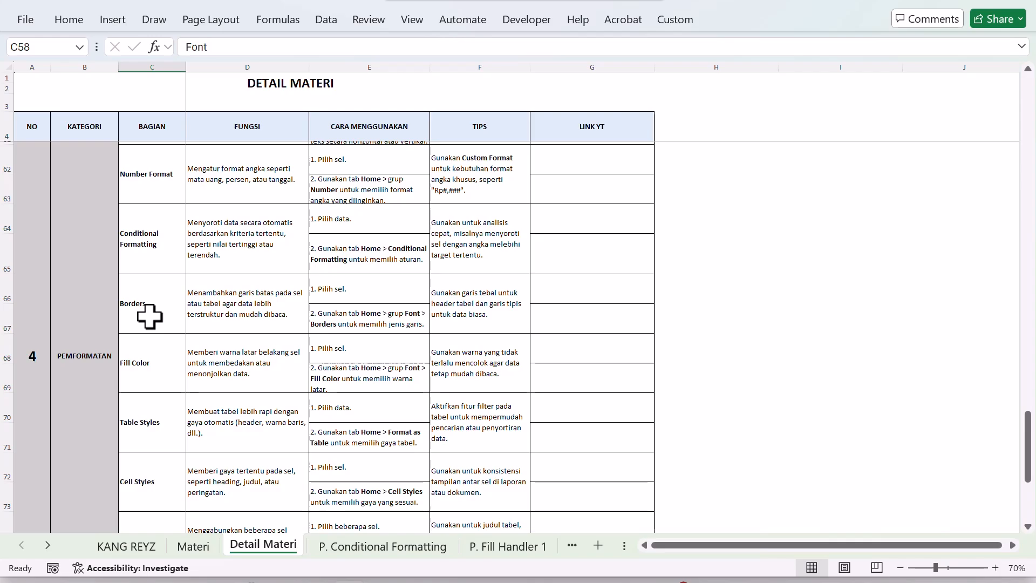
{"action": "scroll", "coordinate": [149, 316], "scroll_direction": "up", "scroll_amount": 1}
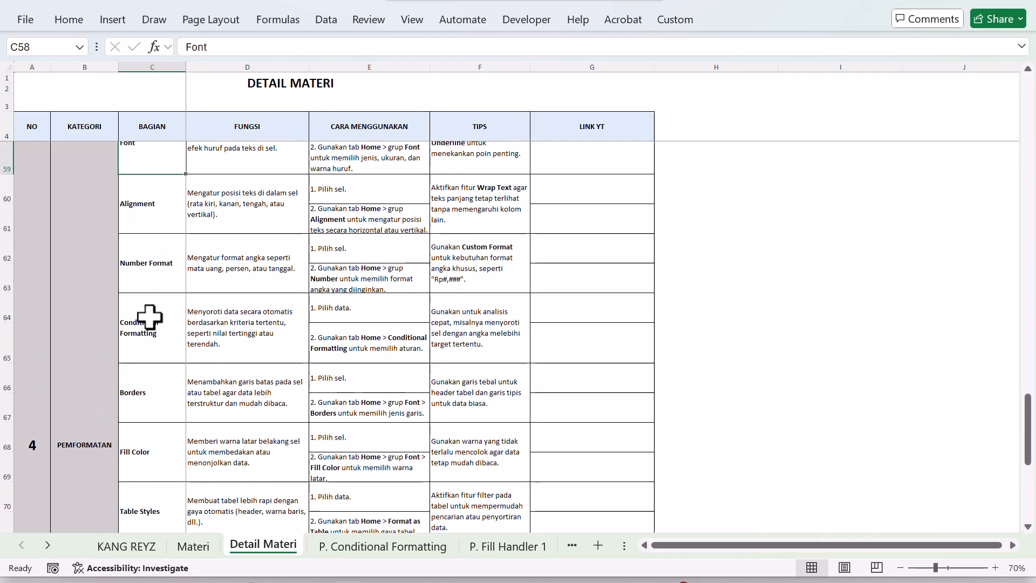
{"action": "scroll", "coordinate": [150, 316], "scroll_direction": "up", "scroll_amount": 1}
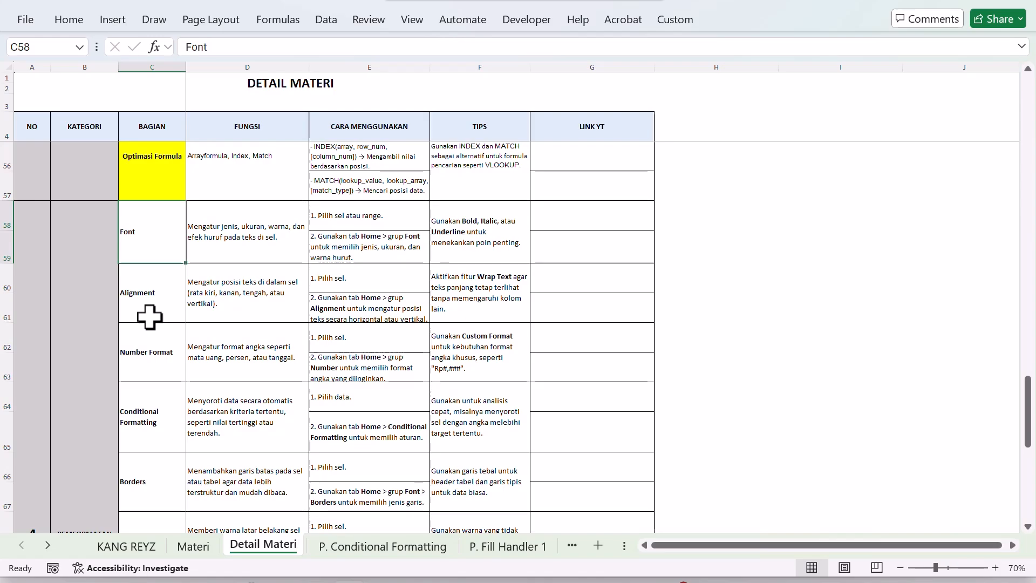
Read the Font row of the Detail Materi table, covering its function and the two usage instructions.
{"action": "left_click", "coordinate": [205, 258]}
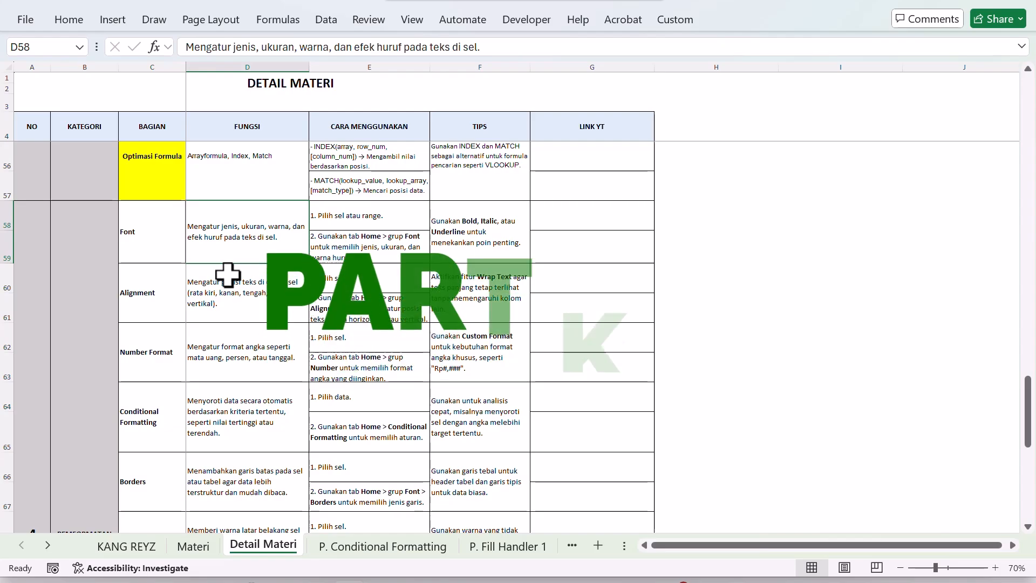
{"action": "scroll", "coordinate": [114, 307], "scroll_direction": "down", "scroll_amount": 5}
{"action": "scroll", "coordinate": [130, 312], "scroll_direction": "up", "scroll_amount": 4}
{"action": "scroll", "coordinate": [136, 313], "scroll_direction": "up", "scroll_amount": 1}
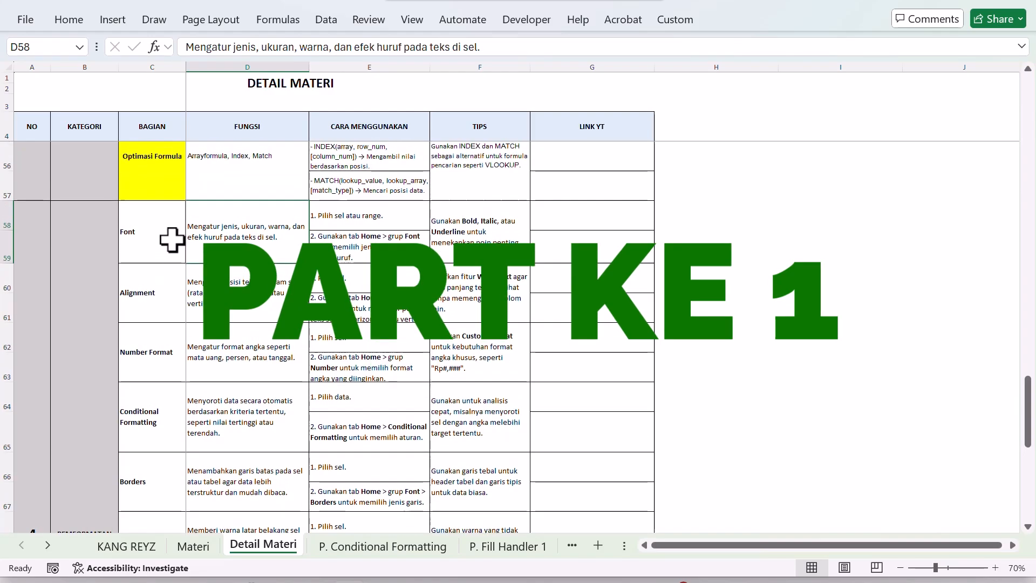
{"action": "left_click", "coordinate": [171, 236]}
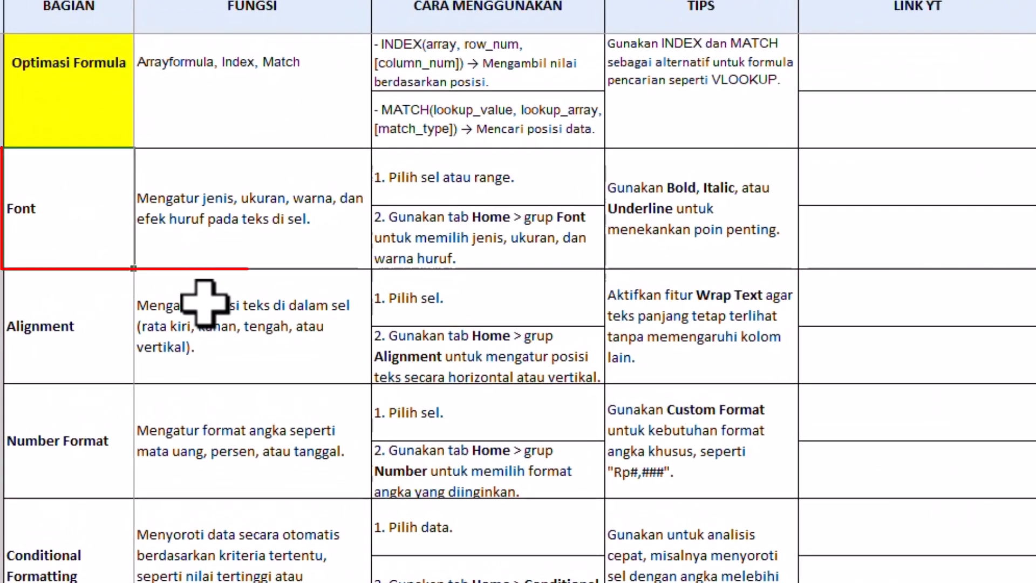
{"action": "left_click", "coordinate": [218, 253]}
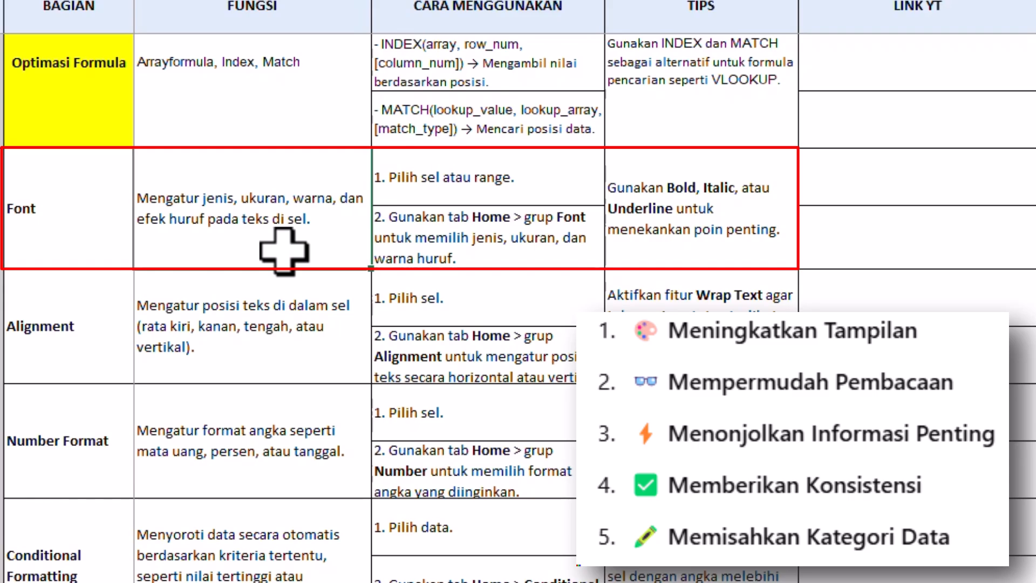
{"action": "left_click", "coordinate": [419, 186]}
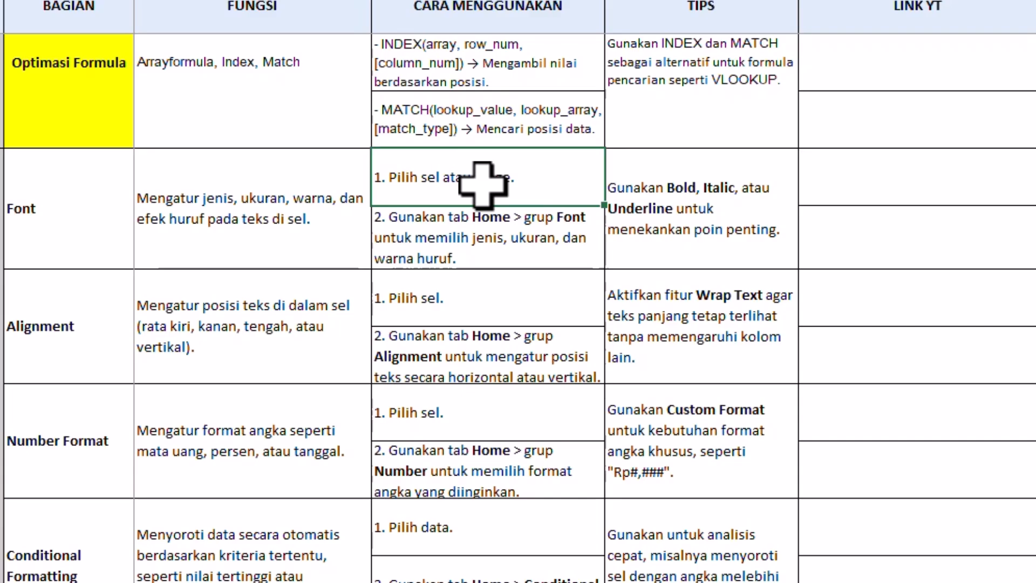
{"action": "left_click", "coordinate": [488, 219]}
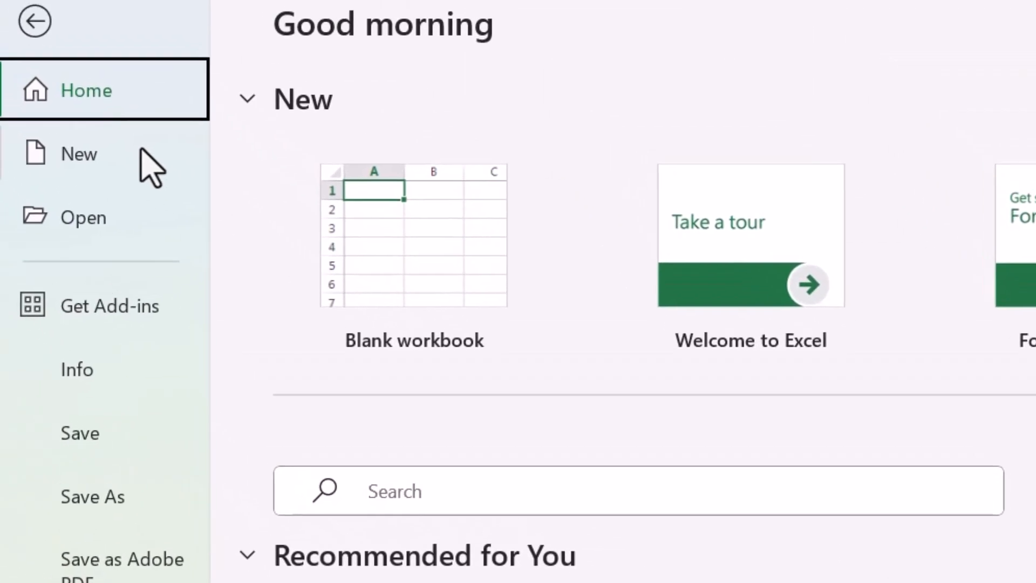
Create a blank workbook and keep its ribbon expanded with the font, alignment and number formatting commands shown.
{"action": "left_click", "coordinate": [142, 157]}
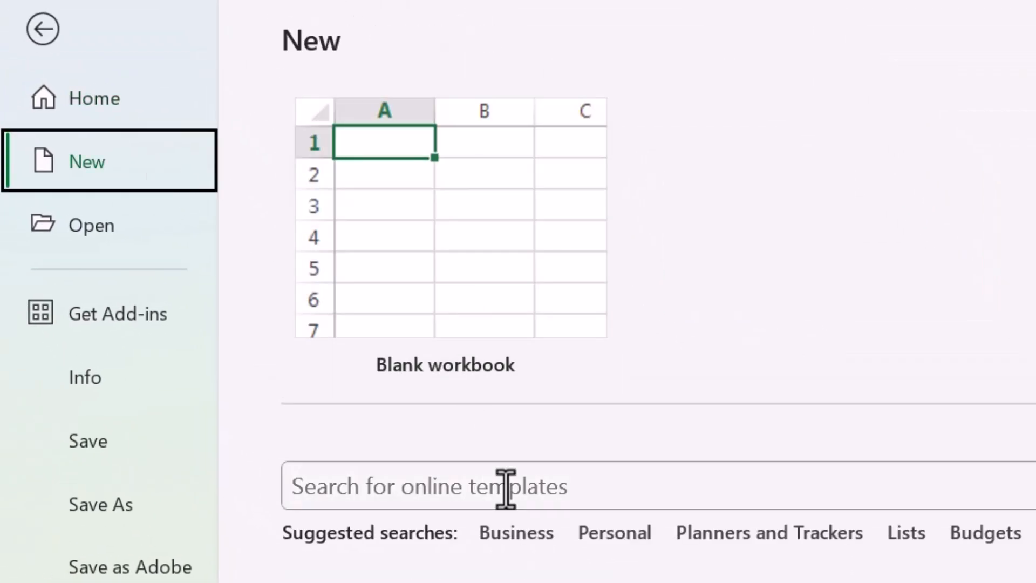
{"action": "left_click", "coordinate": [471, 306]}
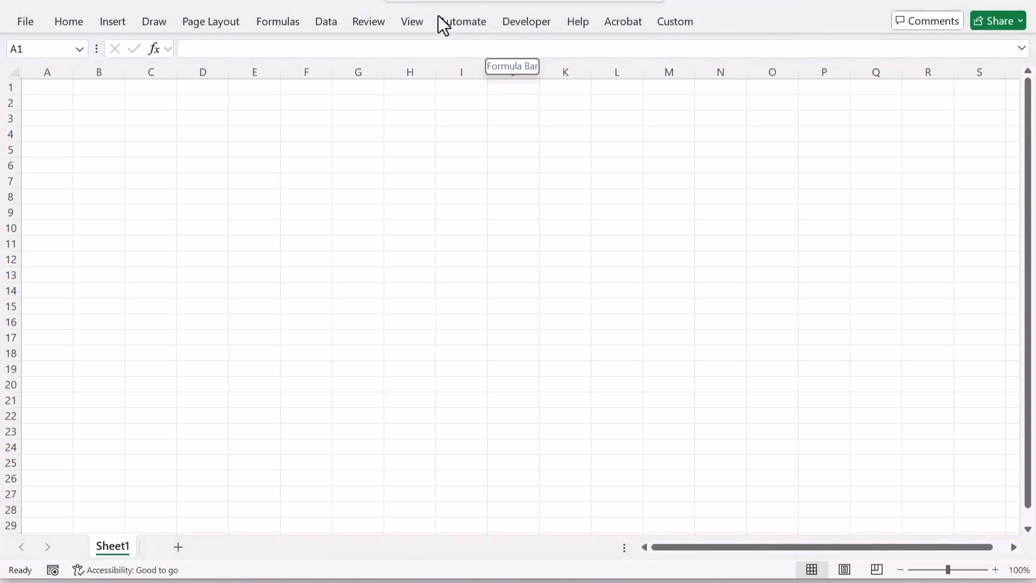
{"action": "left_click", "coordinate": [673, 23]}
{"action": "right_click", "coordinate": [555, 82]}
{"action": "left_click", "coordinate": [608, 139]}
{"action": "left_click", "coordinate": [365, 198]}
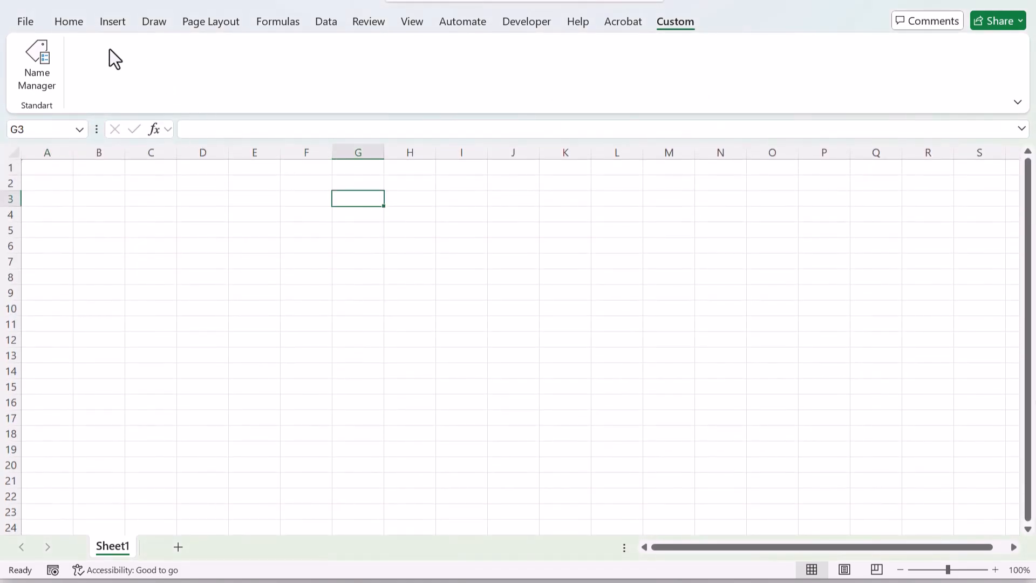
{"action": "left_click", "coordinate": [70, 21]}
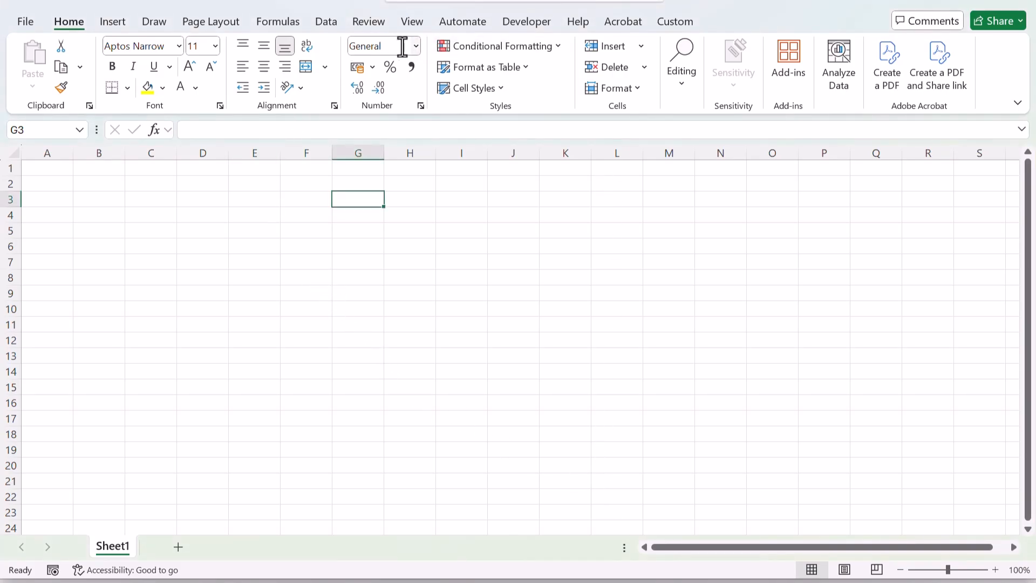
{"action": "left_click", "coordinate": [246, 184]}
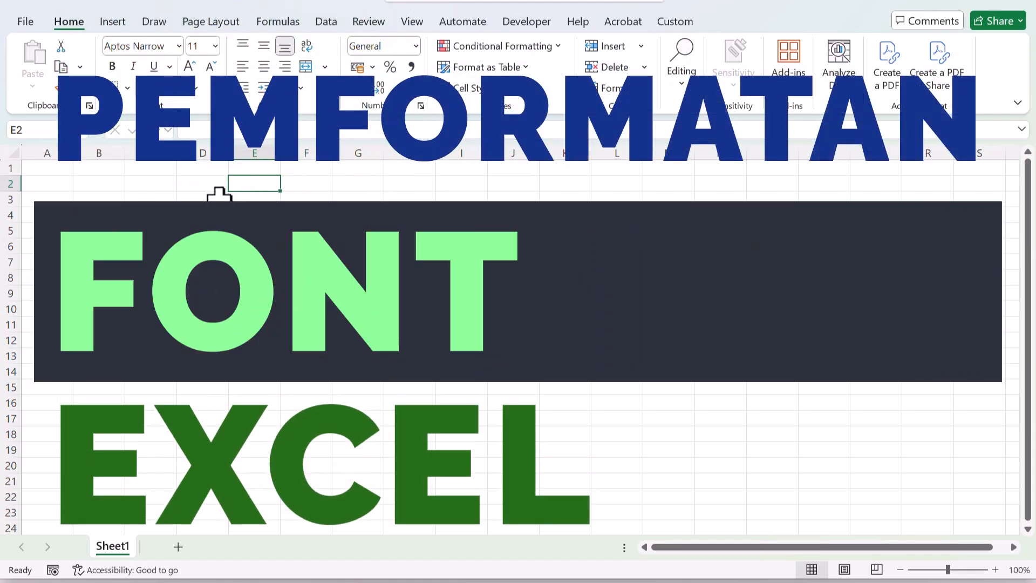
Demonstrate selecting the single cell A1 and the range A1:G9.
{"action": "left_click", "coordinate": [57, 171]}
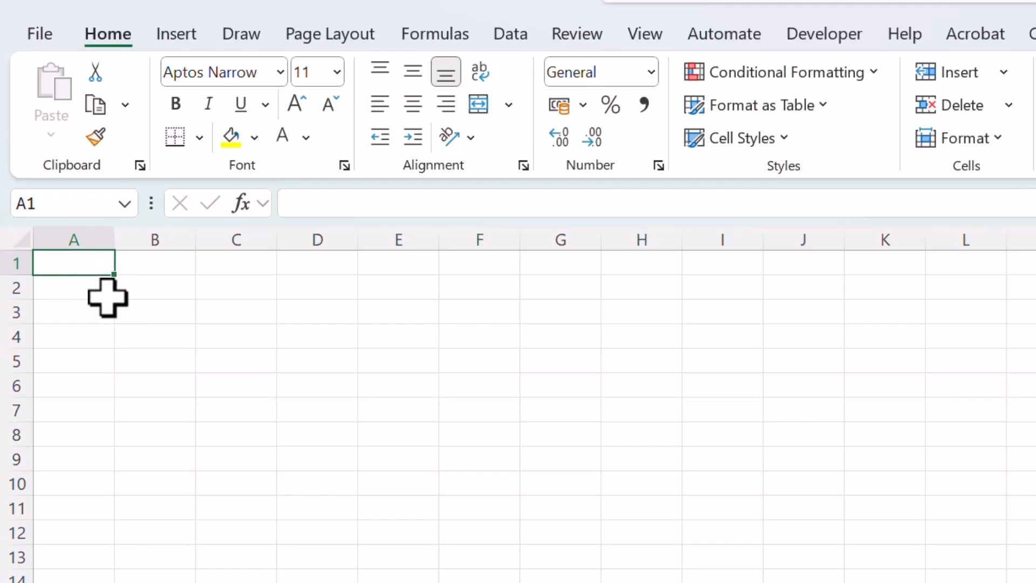
{"action": "left_click_drag", "start_coordinate": [95, 261], "coordinate": [532, 503]}
{"action": "left_click", "coordinate": [273, 391]}
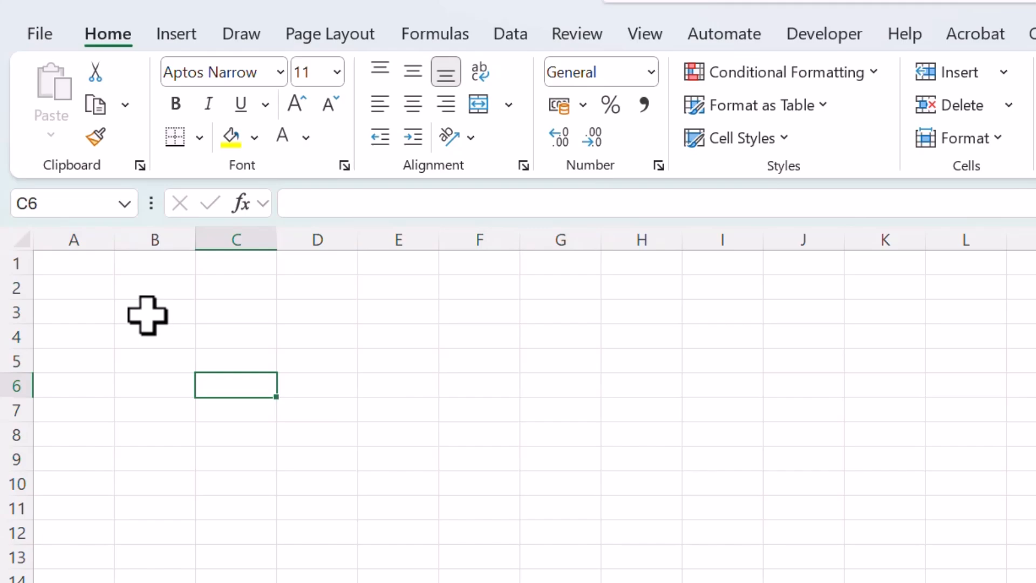
{"action": "left_click", "coordinate": [89, 264]}
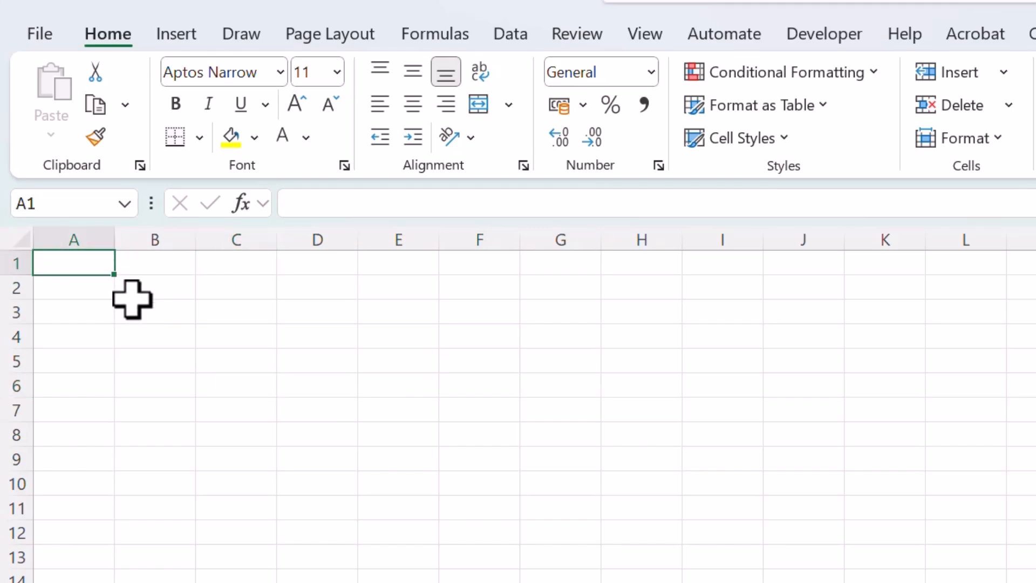
{"action": "left_click_drag", "start_coordinate": [97, 259], "coordinate": [546, 470]}
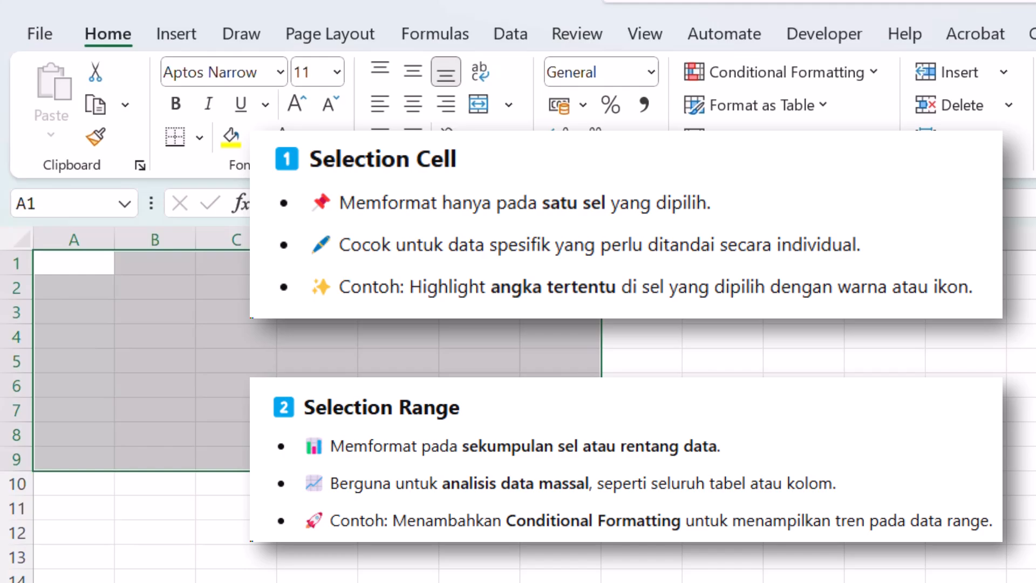
{"action": "left_click", "coordinate": [186, 312]}
Enter the text Huruf in cell A1.
{"action": "left_click", "coordinate": [83, 253]}
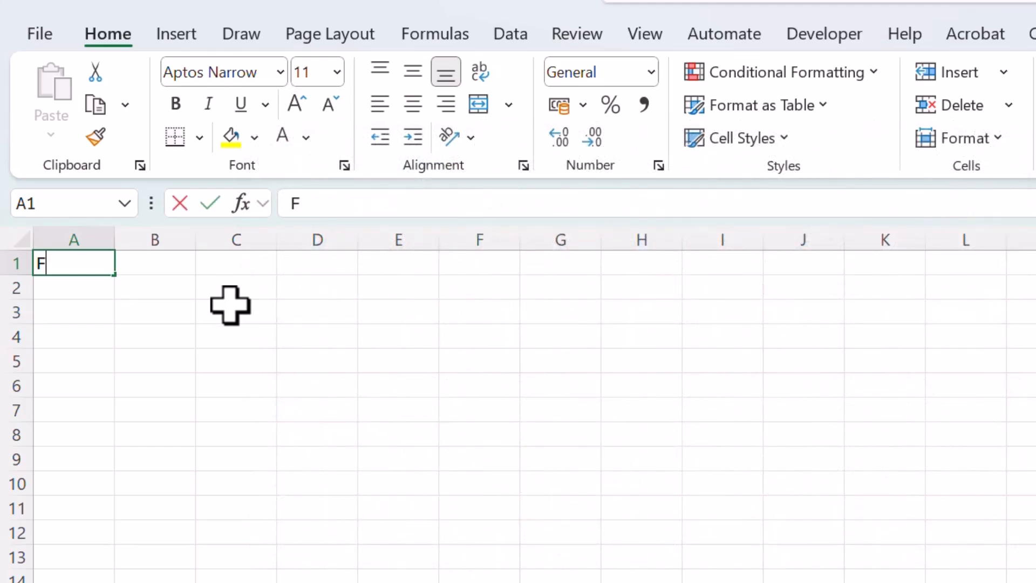
{"action": "type", "text": "Font"}
{"action": "key", "text": "Escape"}
{"action": "type", "text": "Hu"}
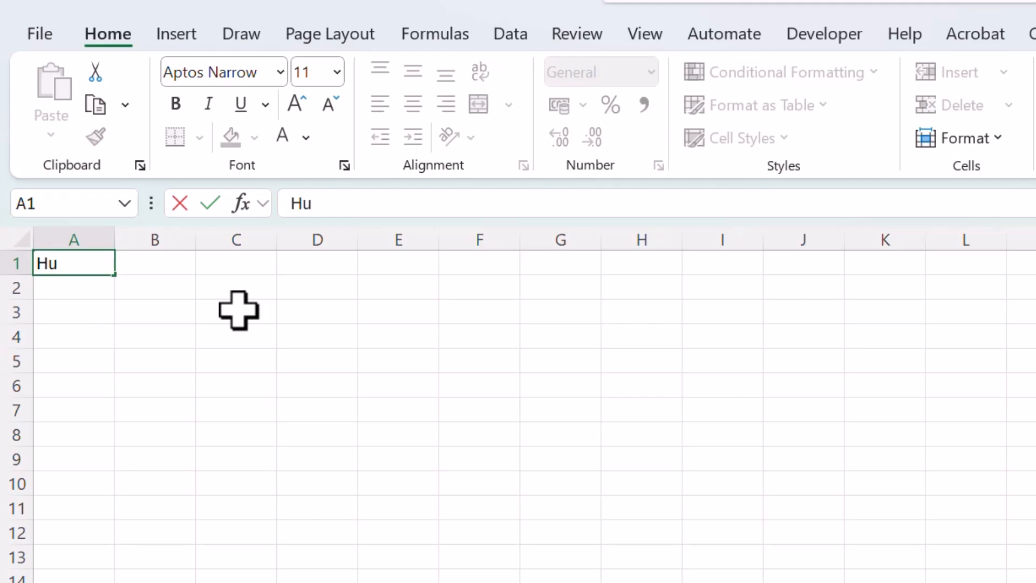
{"action": "type", "text": "ruf"}
{"action": "key", "text": "Return"}
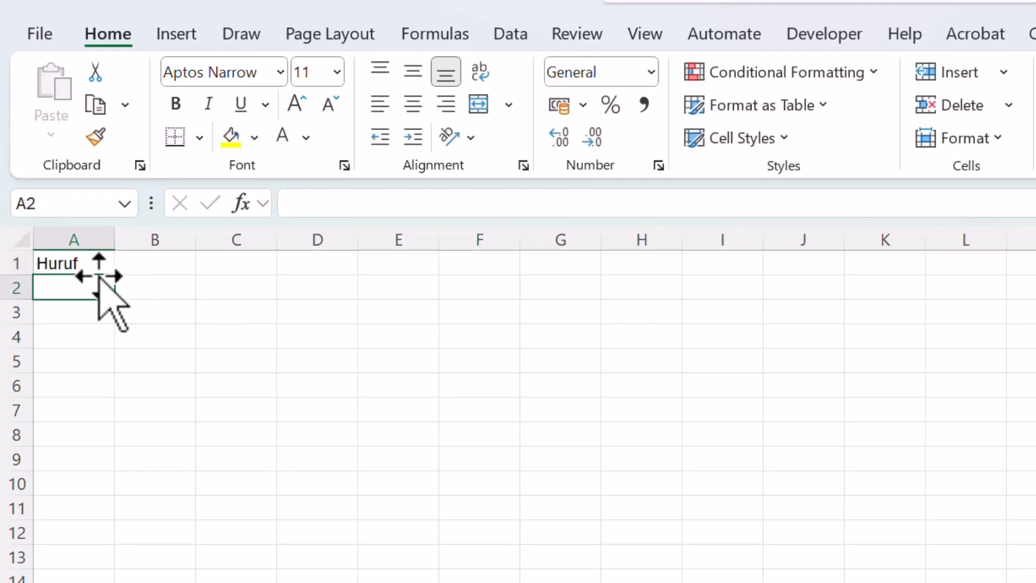
Look through the list of fonts available for the text in cell A1.
{"action": "left_click", "coordinate": [100, 268]}
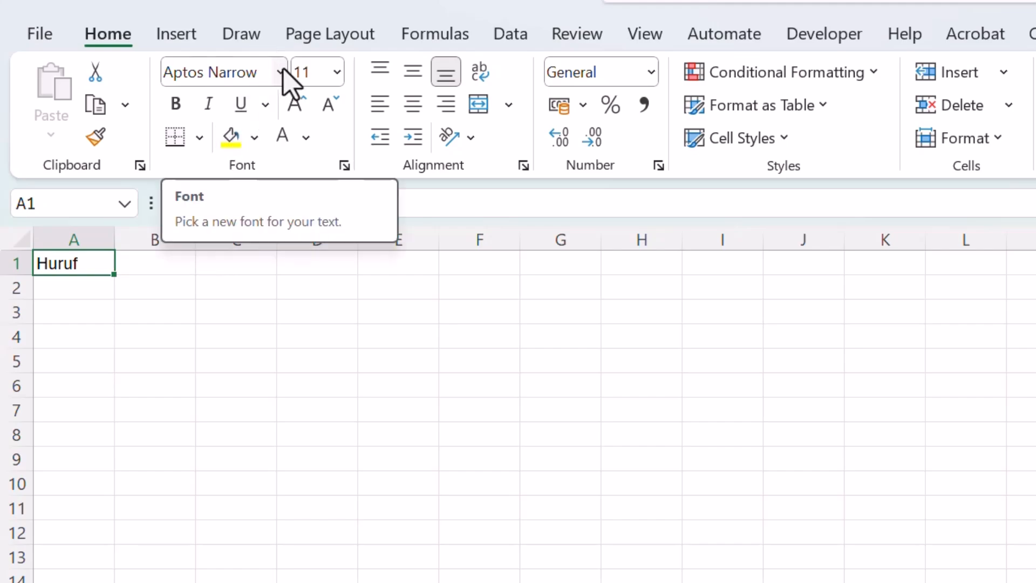
{"action": "left_click", "coordinate": [213, 71]}
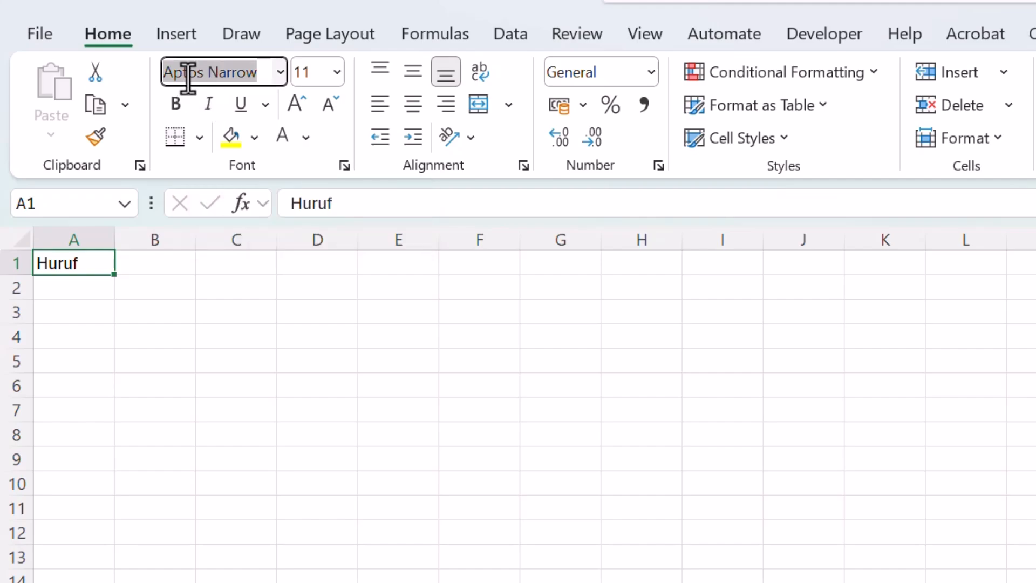
{"action": "left_click", "coordinate": [135, 304]}
{"action": "left_click", "coordinate": [85, 261]}
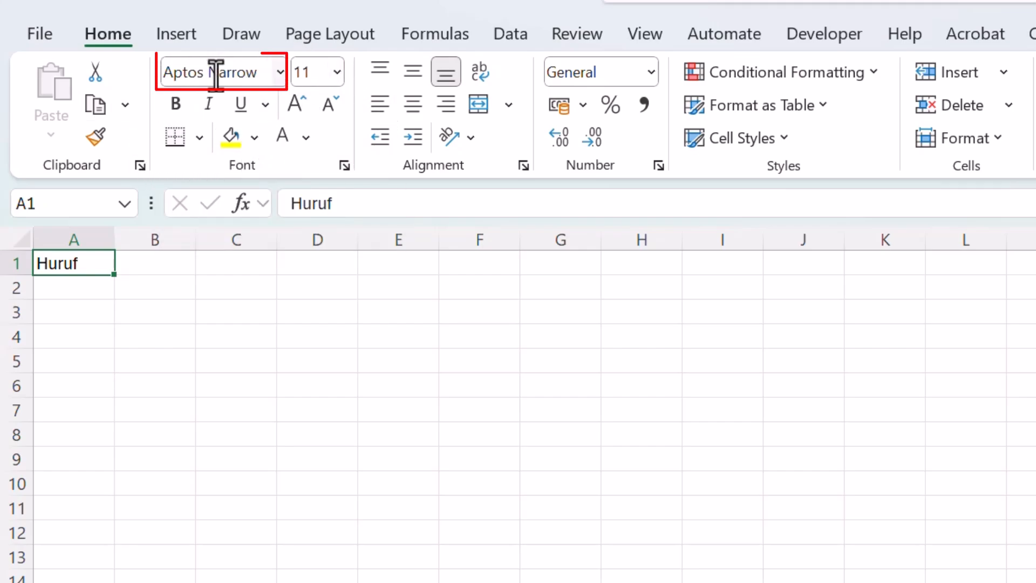
{"action": "left_click", "coordinate": [279, 75]}
{"action": "scroll", "coordinate": [247, 349], "scroll_direction": "down", "scroll_amount": 6}
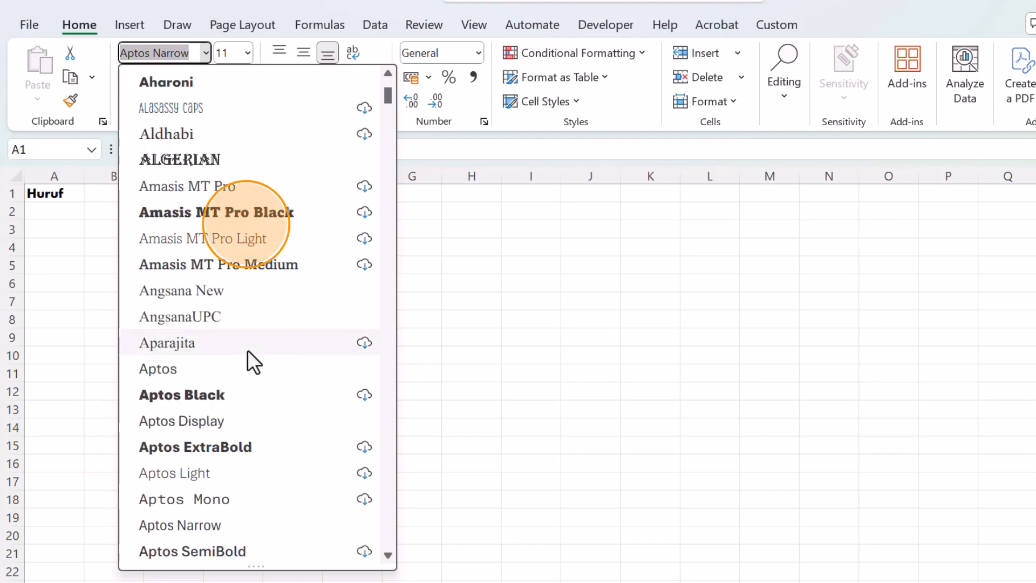
{"action": "scroll", "coordinate": [245, 352], "scroll_direction": "down", "scroll_amount": 6}
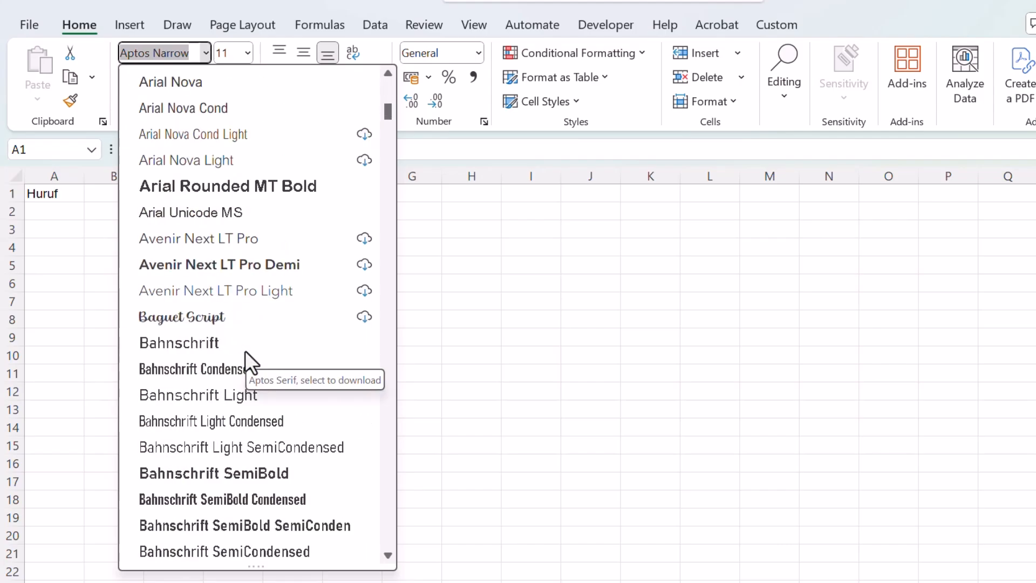
{"action": "scroll", "coordinate": [245, 351], "scroll_direction": "down", "scroll_amount": 2}
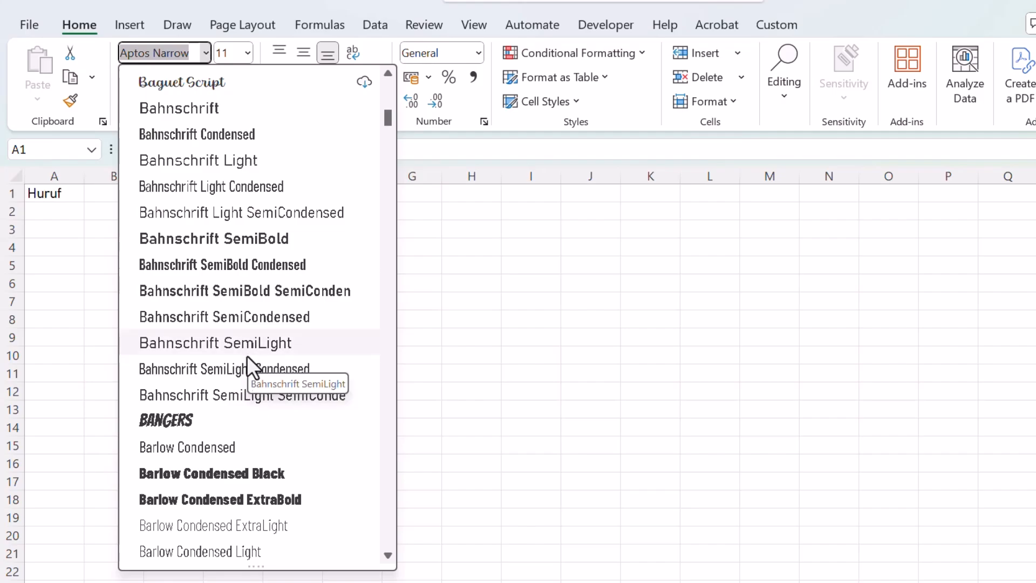
{"action": "scroll", "coordinate": [251, 335], "scroll_direction": "up", "scroll_amount": 15}
{"action": "scroll", "coordinate": [254, 317], "scroll_direction": "up", "scroll_amount": 3}
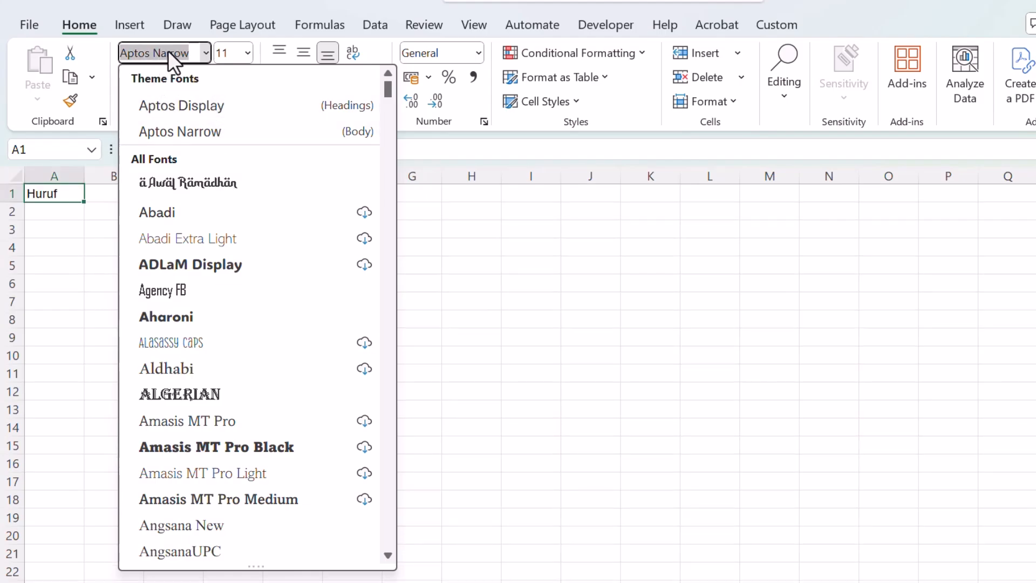
Set the font of cell A1 to Calibri.
{"action": "type", "text": "Calibri"}
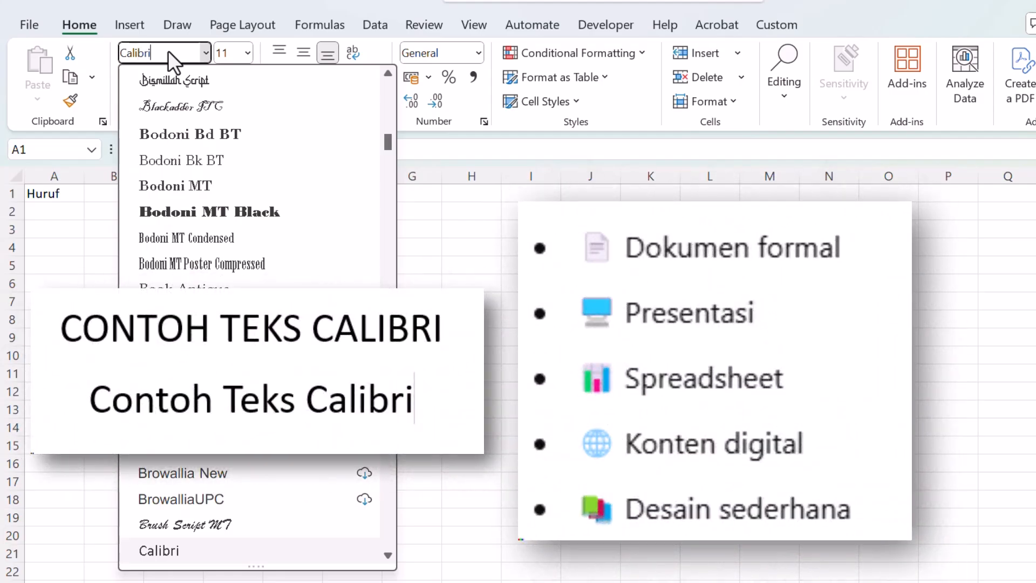
{"action": "key", "text": "Return"}
{"action": "key", "text": "Down"}
{"action": "key", "text": "Down"}
Set the font of cell A1 to Times New Roman.
{"action": "left_click", "coordinate": [63, 194]}
{"action": "left_click", "coordinate": [153, 52]}
{"action": "type", "text": "Times New Rom"}
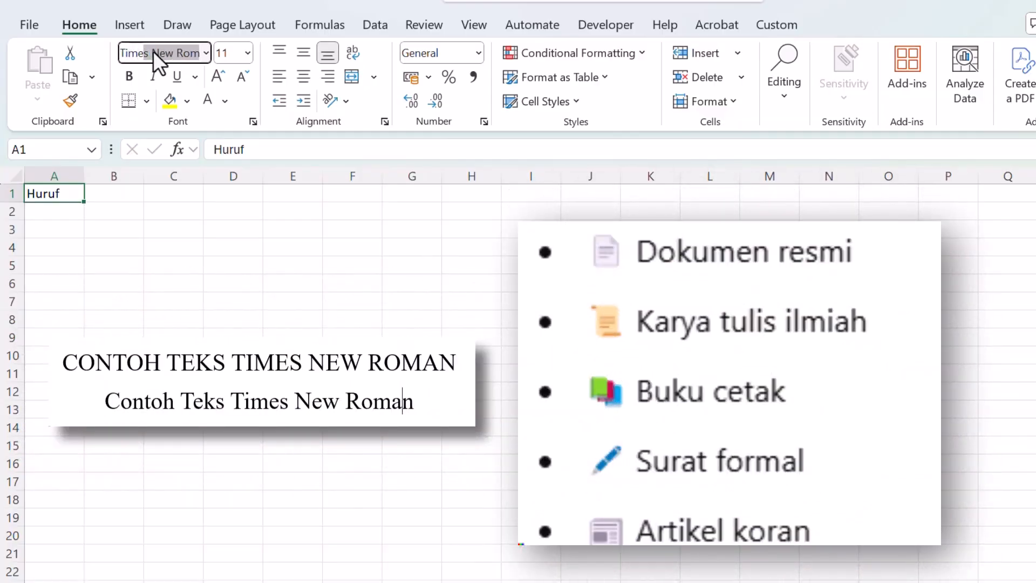
{"action": "key", "text": "Return"}
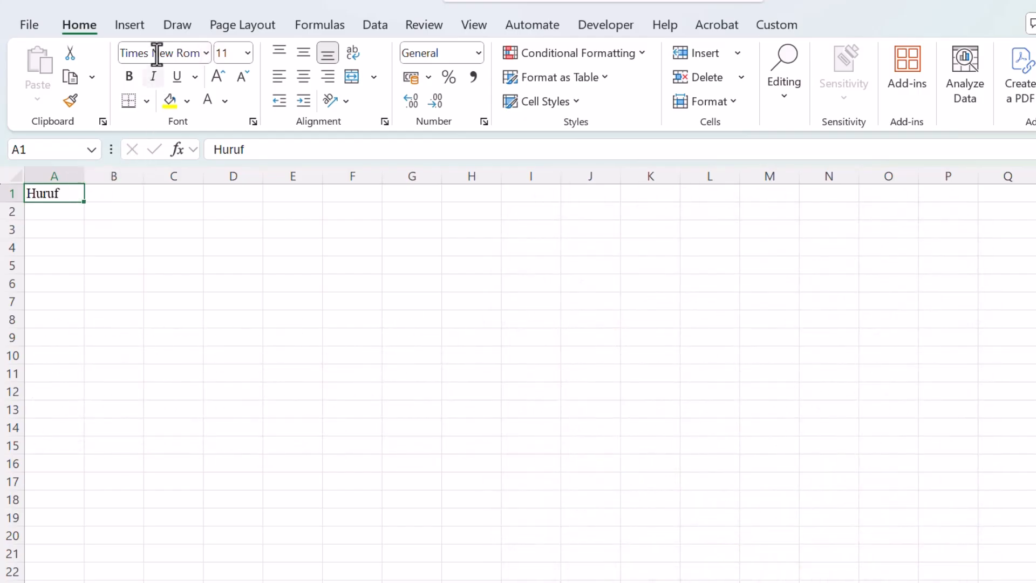
Change the font of cell A1 to Arial.
{"action": "left_click", "coordinate": [181, 58]}
{"action": "type", "text": "Arial"}
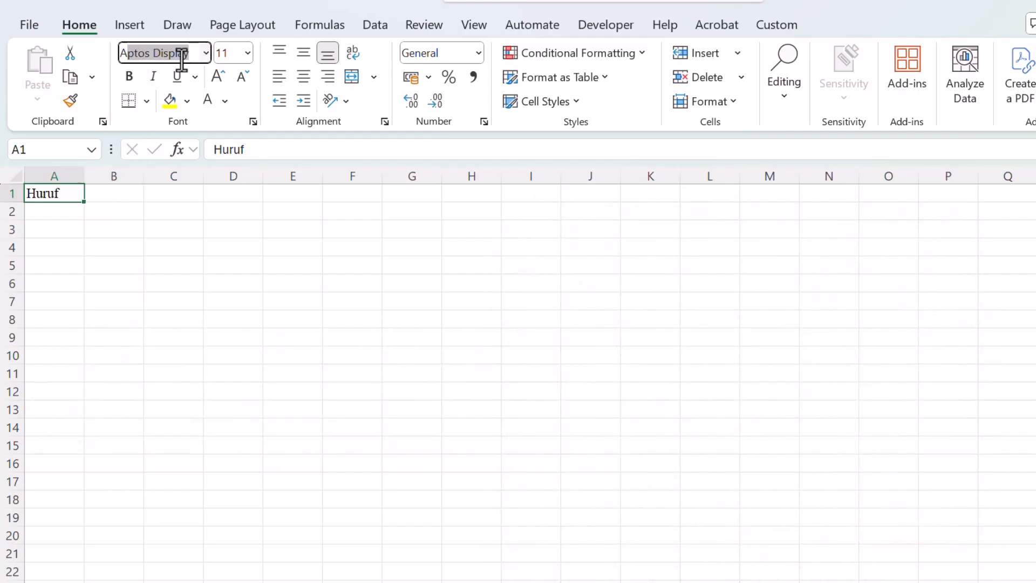
{"action": "key", "text": "Return"}
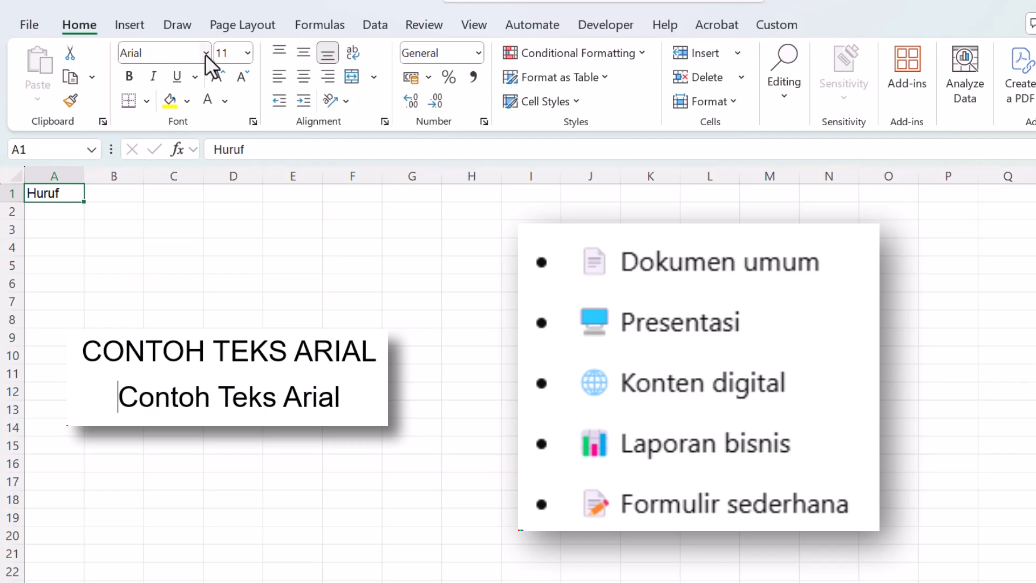
Switch the font of cell A1 to Arial Black and keep the cell selected.
{"action": "left_click", "coordinate": [205, 54]}
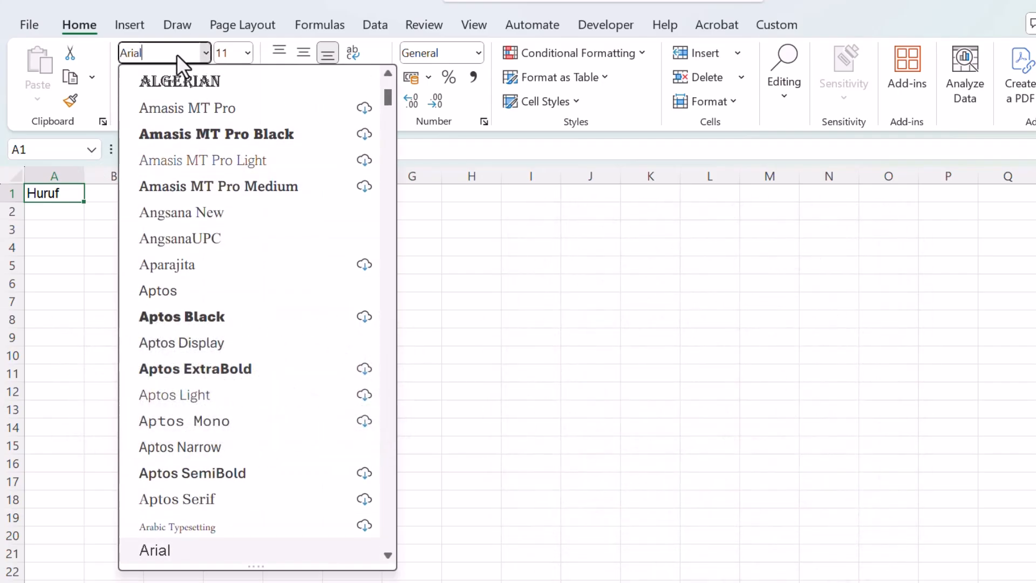
{"action": "type", "text": "Black"}
{"action": "key", "text": "Return"}
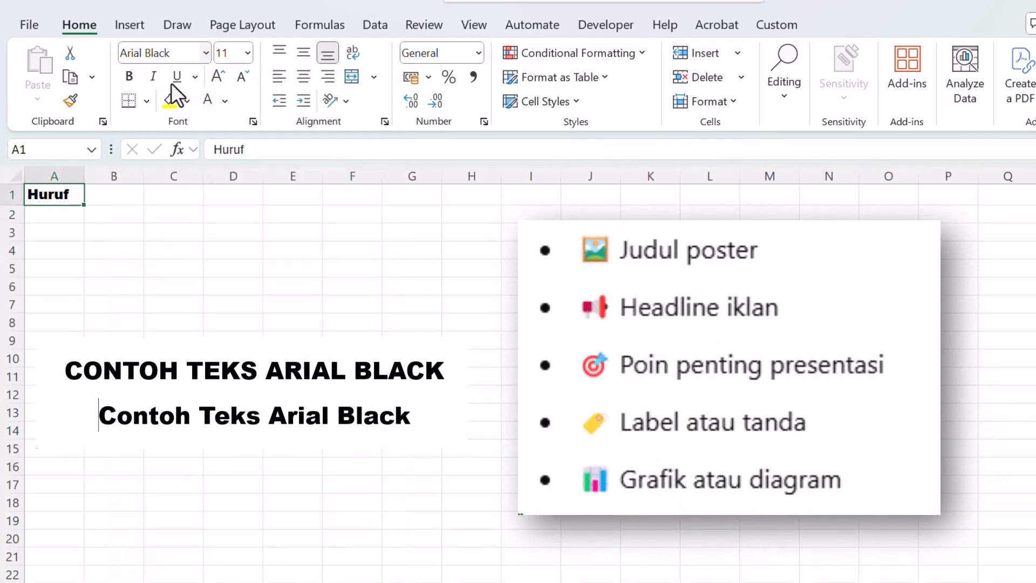
{"action": "left_click", "coordinate": [100, 213]}
{"action": "left_click", "coordinate": [58, 194]}
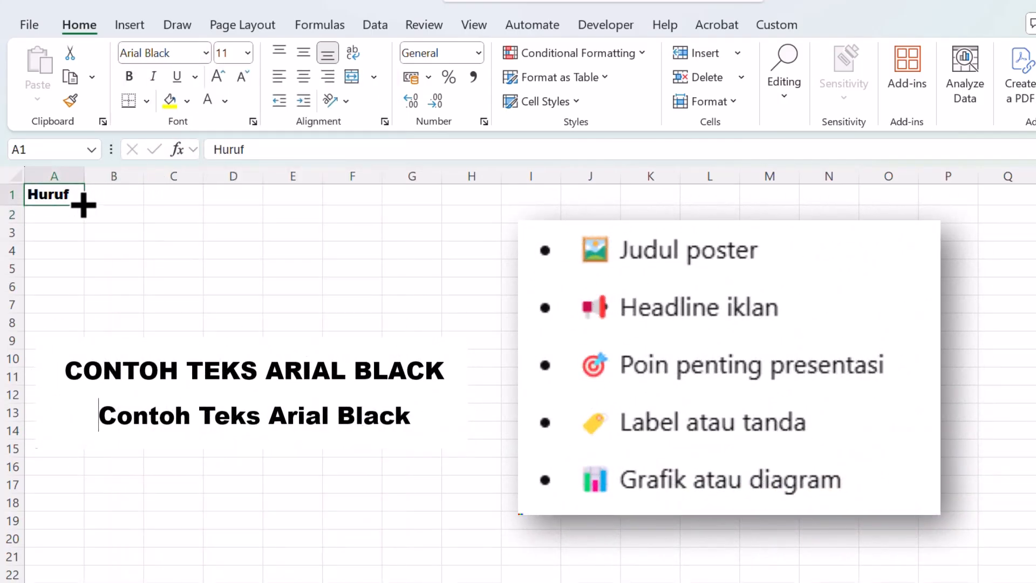
Enlarge cell A1 by widening column A and heightening row 1, and center its text vertically and horizontally.
{"action": "left_click_drag", "start_coordinate": [87, 181], "coordinate": [219, 183]}
{"action": "left_click_drag", "start_coordinate": [16, 204], "coordinate": [20, 276]}
{"action": "left_click", "coordinate": [304, 52]}
{"action": "left_click", "coordinate": [342, 209]}
{"action": "left_click", "coordinate": [120, 217]}
{"action": "left_click", "coordinate": [304, 76]}
{"action": "left_click", "coordinate": [348, 224]}
{"action": "left_click", "coordinate": [157, 201]}
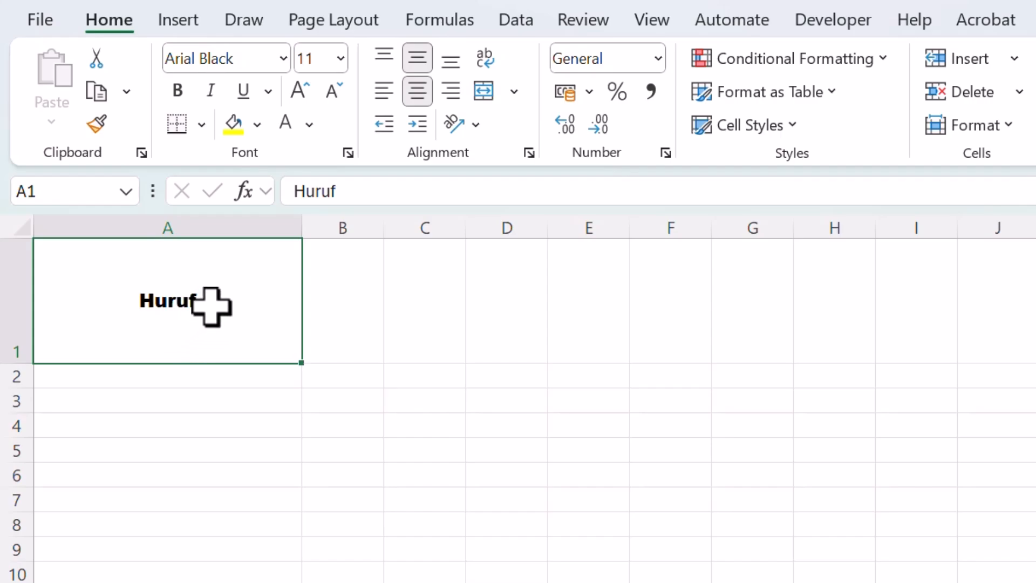
Preview font sizes up to 72 on cell A1 without applying one, and widen column A further.
{"action": "left_click", "coordinate": [334, 59]}
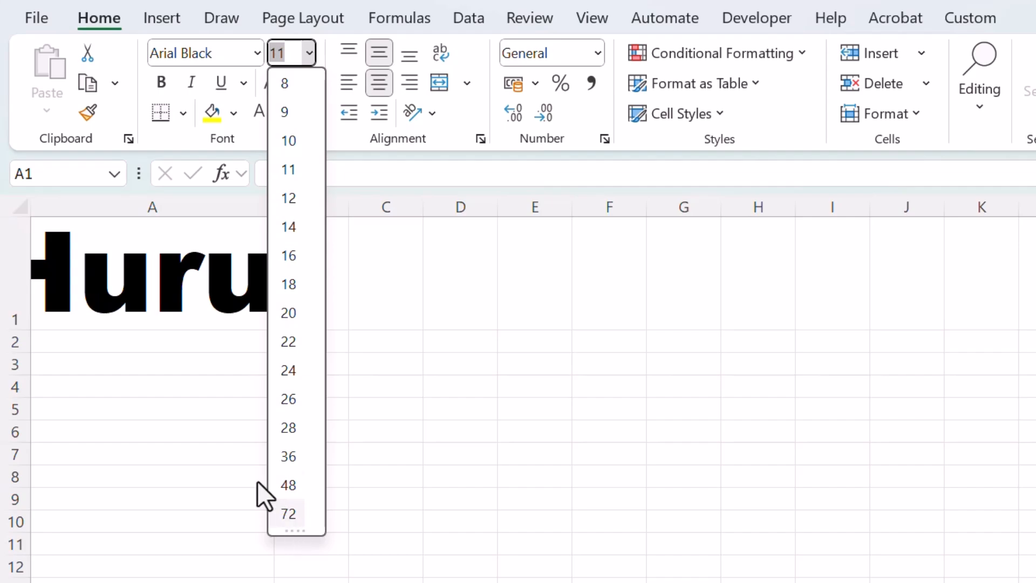
{"action": "left_click", "coordinate": [187, 270]}
{"action": "left_click_drag", "start_coordinate": [275, 204], "coordinate": [452, 204]}
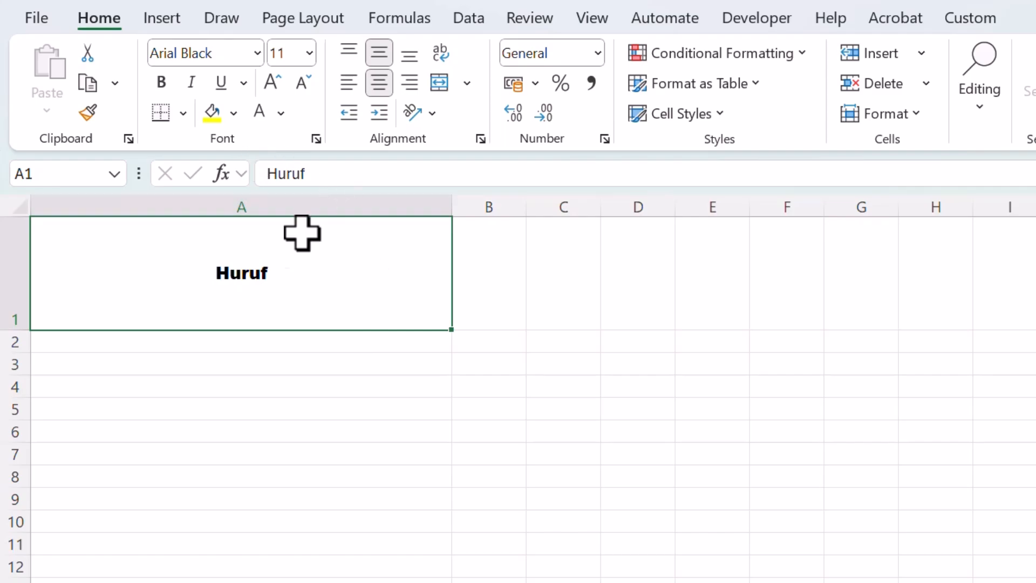
Look over the preset font sizes and set the font size of cell A1 to 7.
{"action": "left_click", "coordinate": [294, 52]}
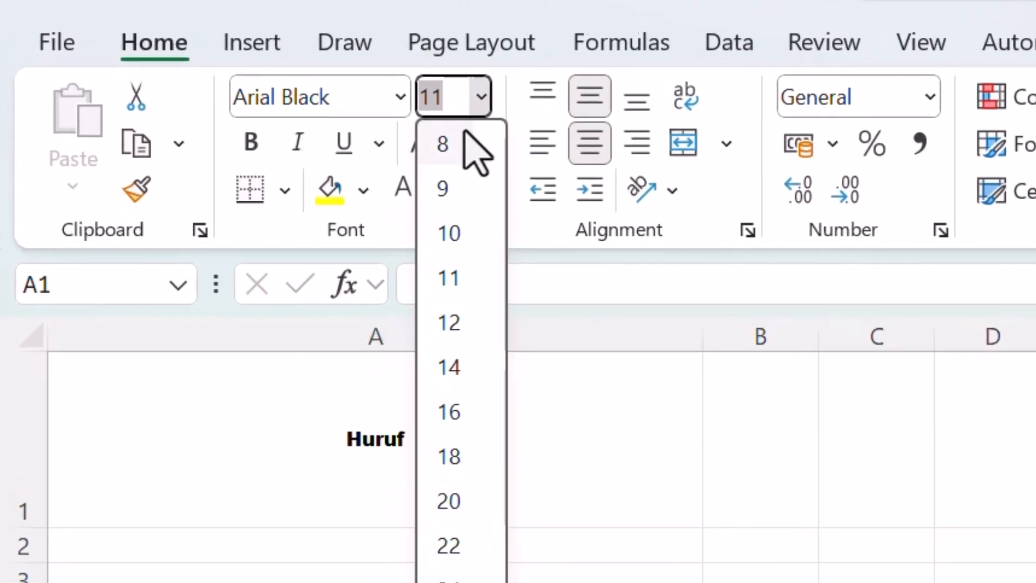
{"action": "left_click", "coordinate": [476, 107]}
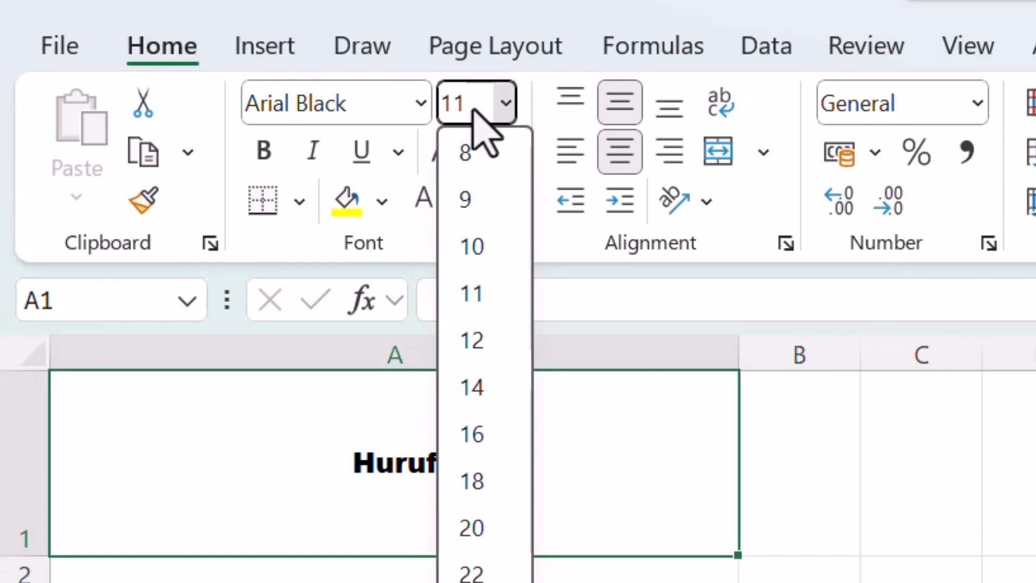
{"action": "left_click", "coordinate": [658, 489]}
{"action": "left_click", "coordinate": [466, 103]}
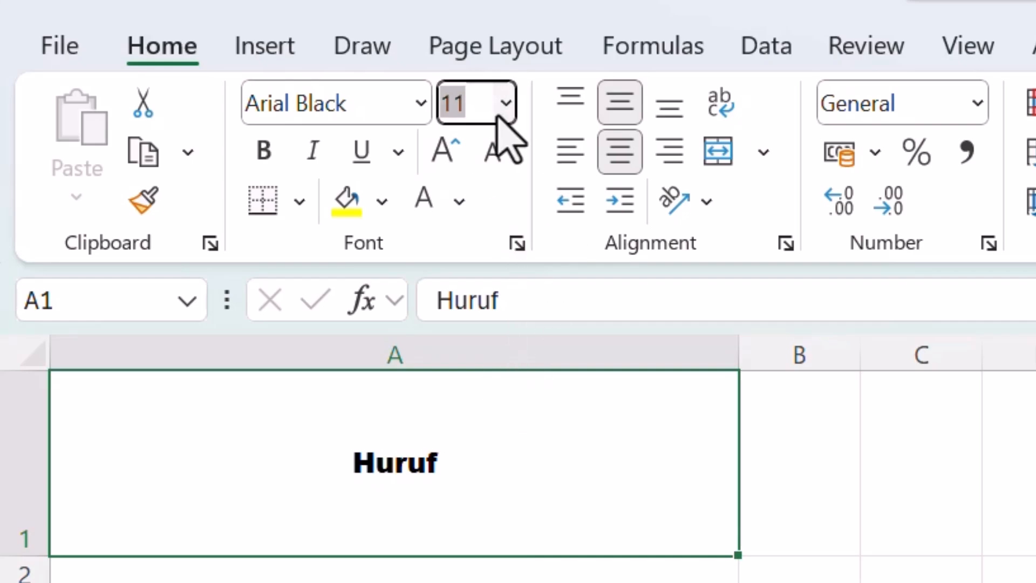
{"action": "type", "text": "7"}
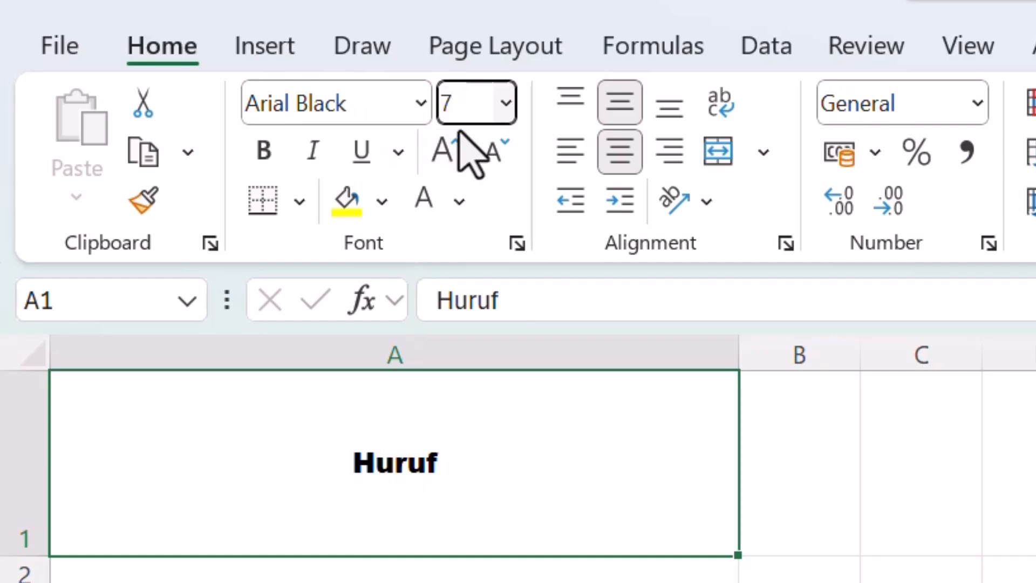
{"action": "key", "text": "Return"}
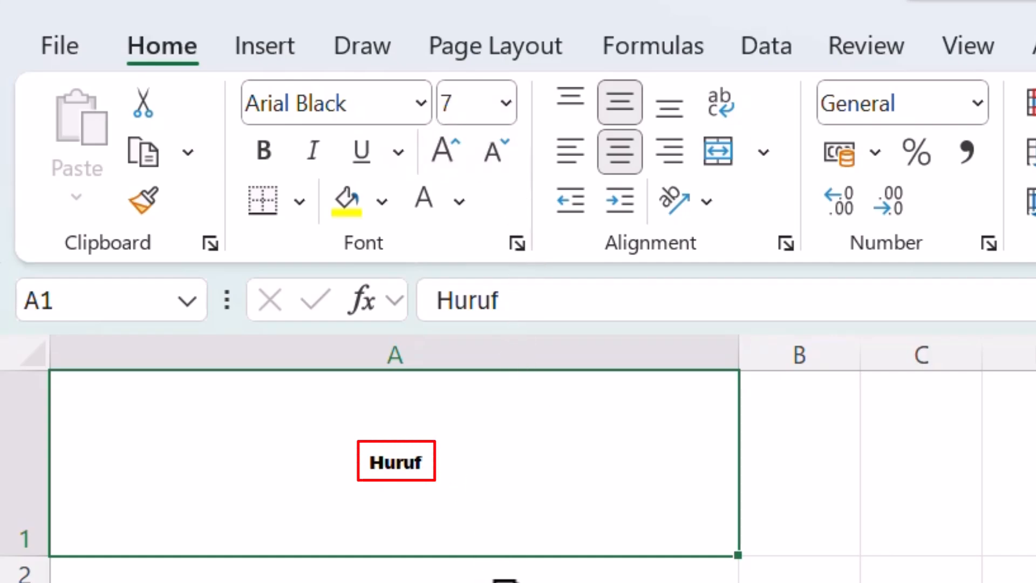
Reduce the font size of cell A1 to 1.
{"action": "left_click", "coordinate": [446, 100]}
{"action": "type", "text": "1"}
{"action": "key", "text": "Return"}
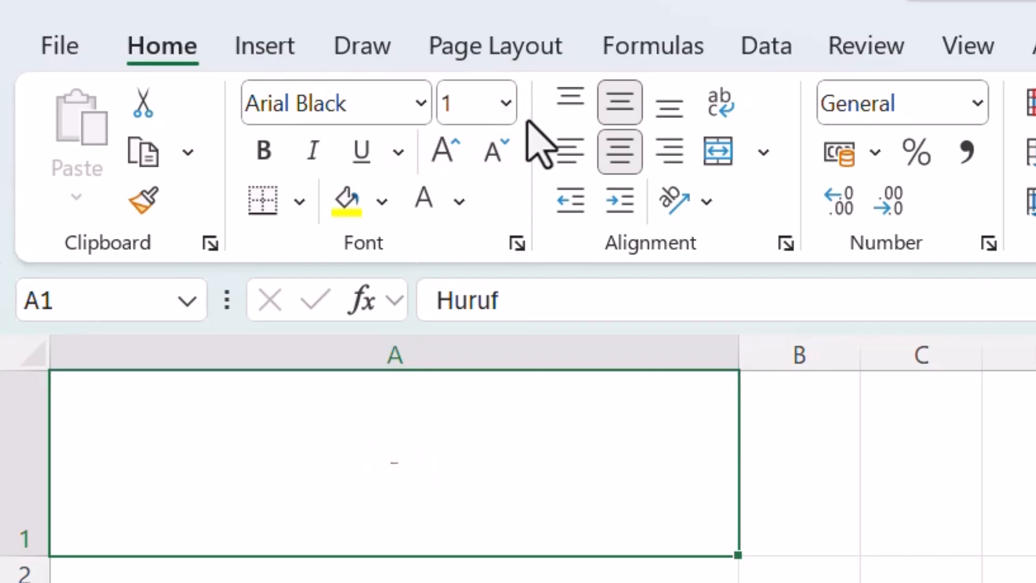
Try to set the font size of cell A1 to 0 and dismiss the message.
{"action": "left_click", "coordinate": [477, 102]}
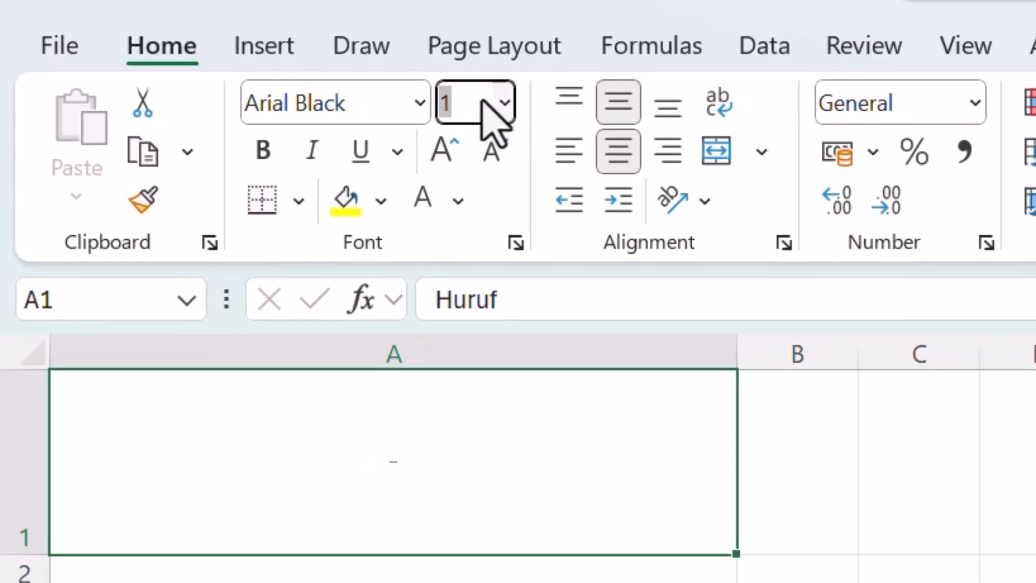
{"action": "type", "text": "0"}
{"action": "key", "text": "Return"}
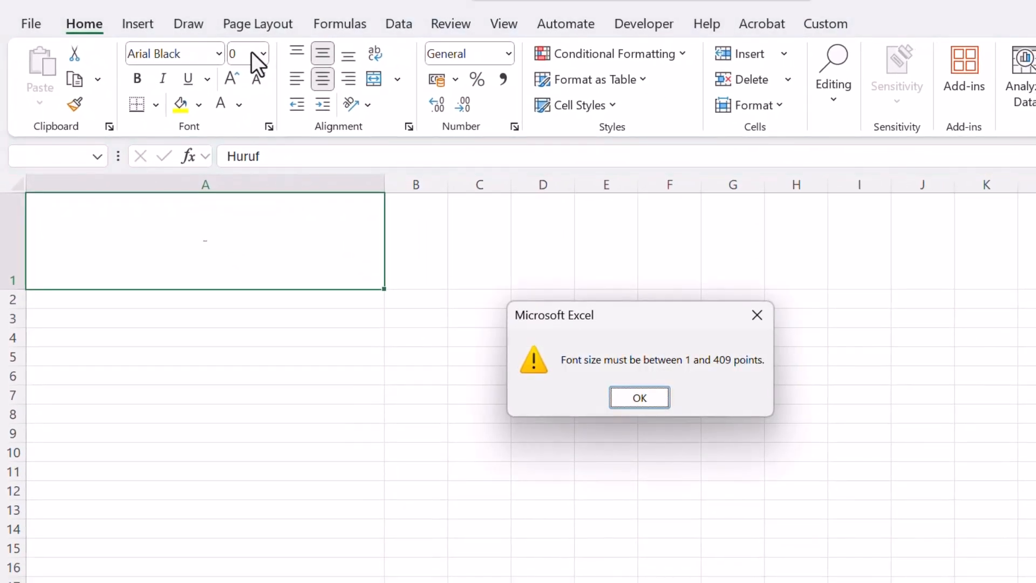
{"action": "key", "text": "Return"}
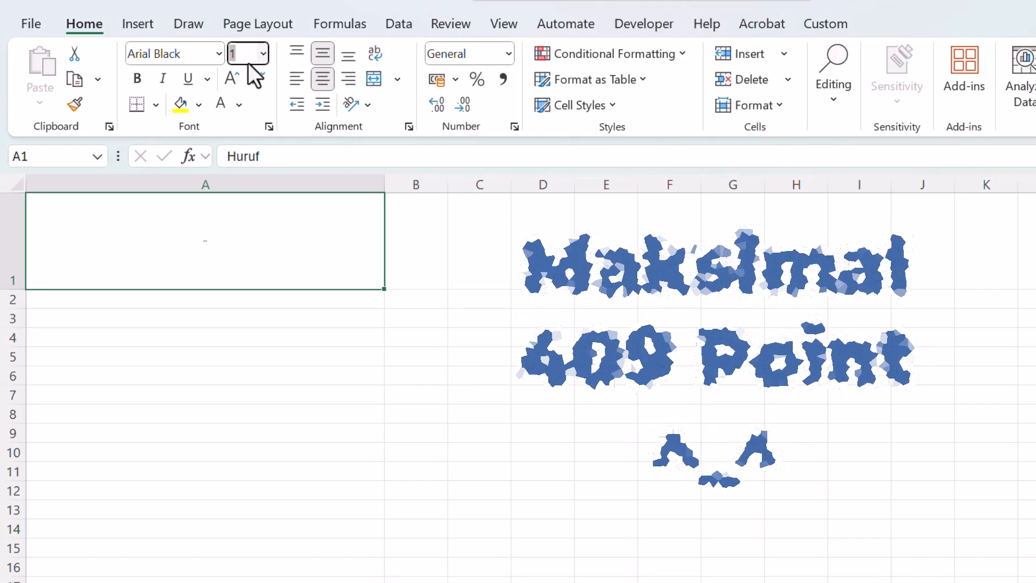
Set the font size of cell A1 to 80 and reselect the cell.
{"action": "left_click", "coordinate": [263, 54]}
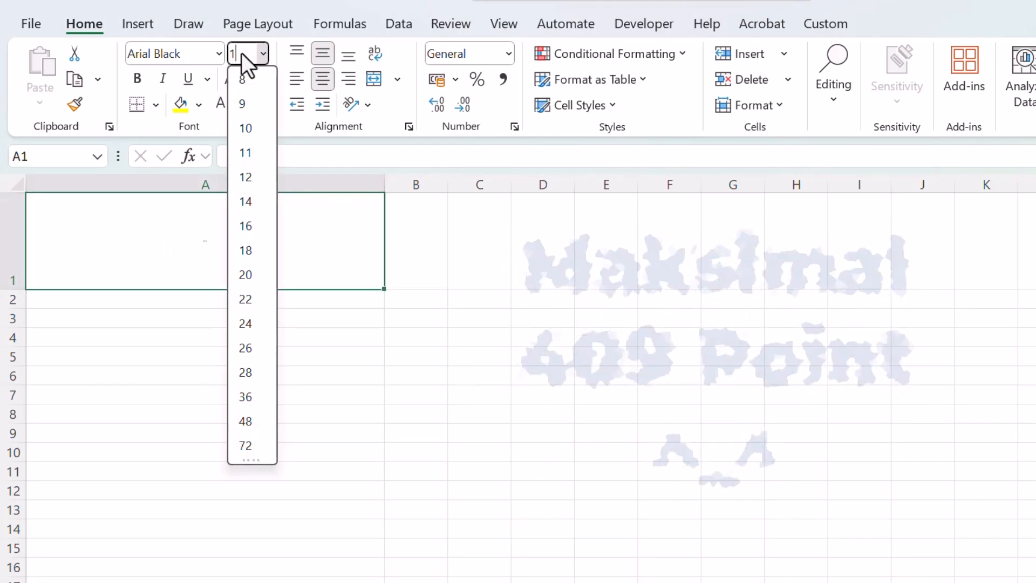
{"action": "key", "text": "BackSpace"}
{"action": "type", "text": "80"}
{"action": "key", "text": "Return"}
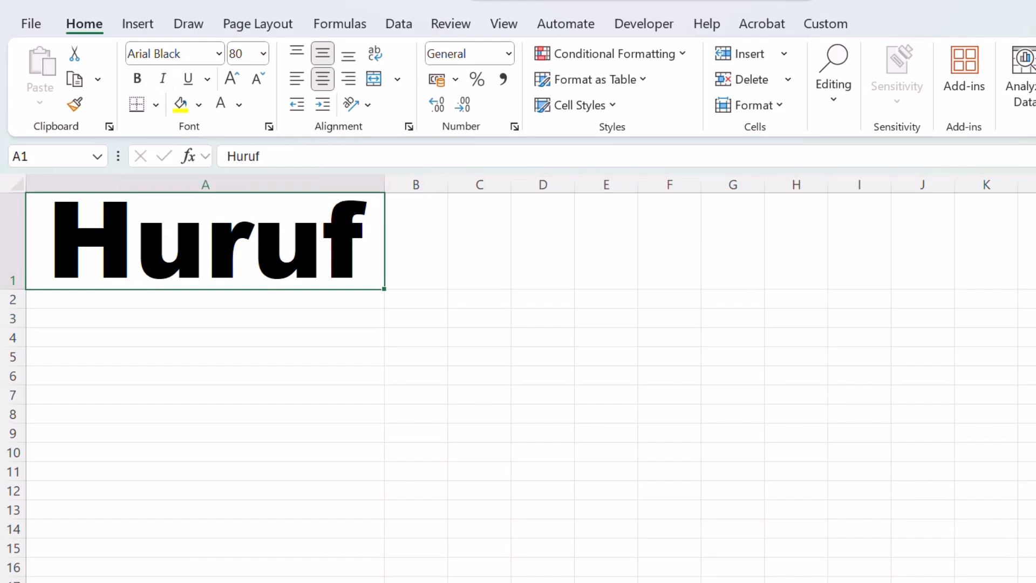
{"action": "left_click", "coordinate": [479, 299]}
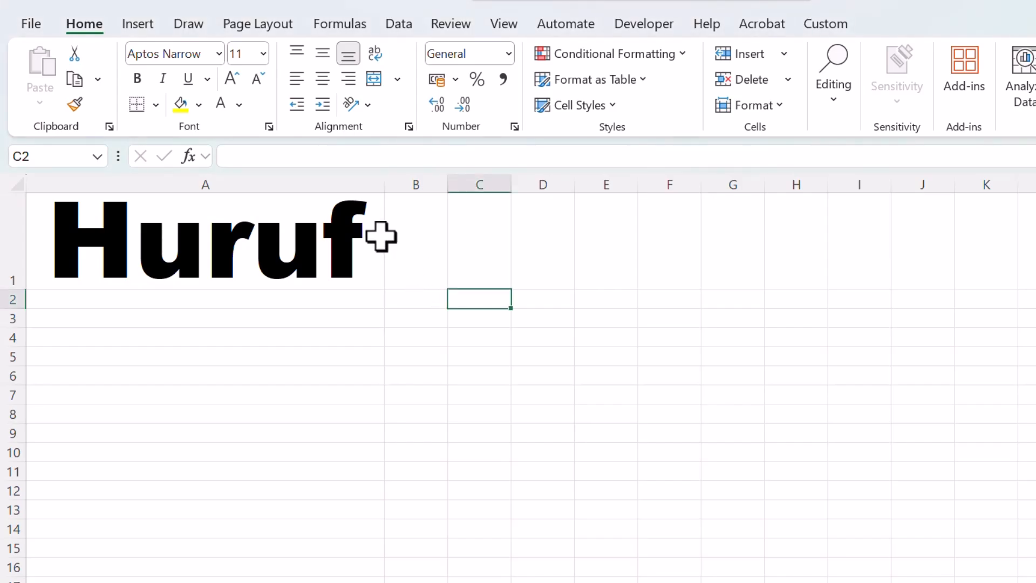
{"action": "left_click", "coordinate": [308, 238]}
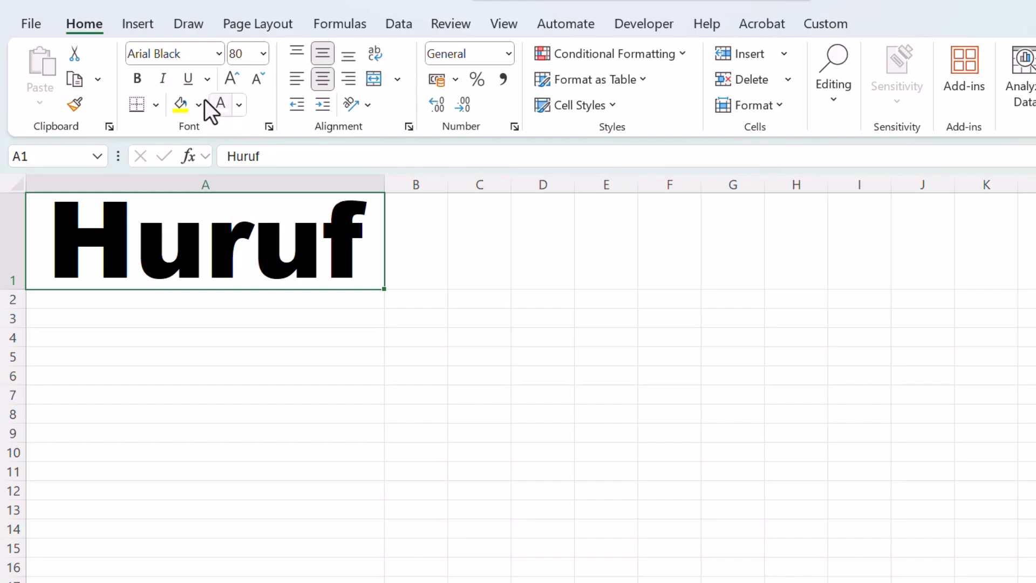
Set the font of the size 80 text in cell A1 to Arial.
{"action": "left_click", "coordinate": [197, 56]}
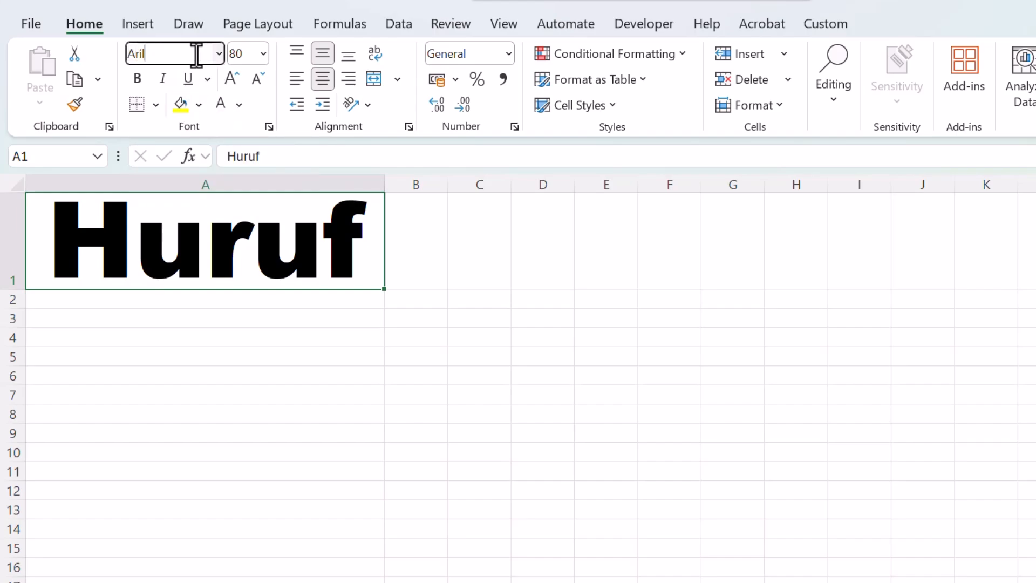
{"action": "key", "text": "Return"}
{"action": "type", "text": "Arial"}
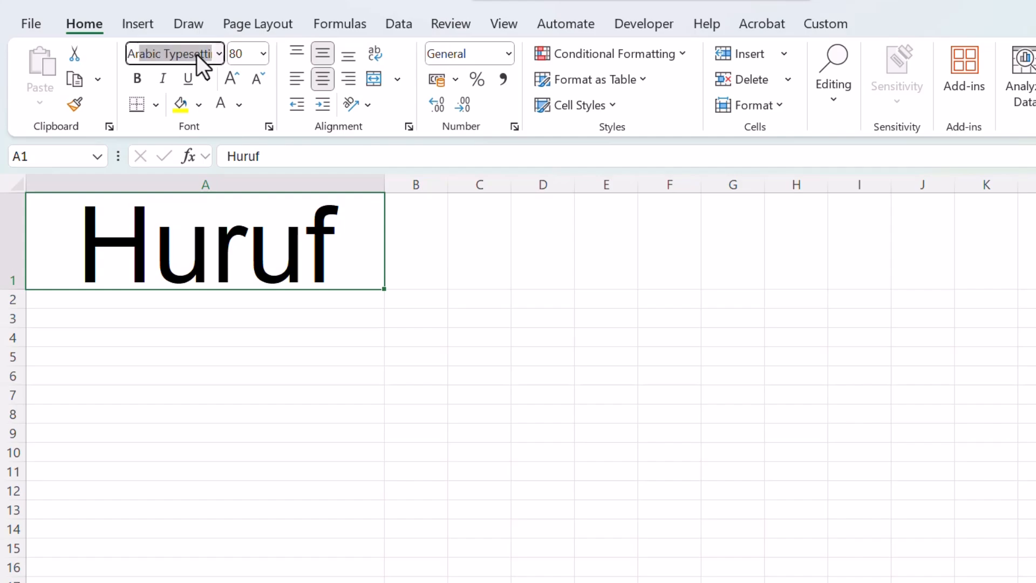
{"action": "key", "text": "Return"}
{"action": "left_click", "coordinate": [271, 368]}
{"action": "left_click", "coordinate": [273, 261]}
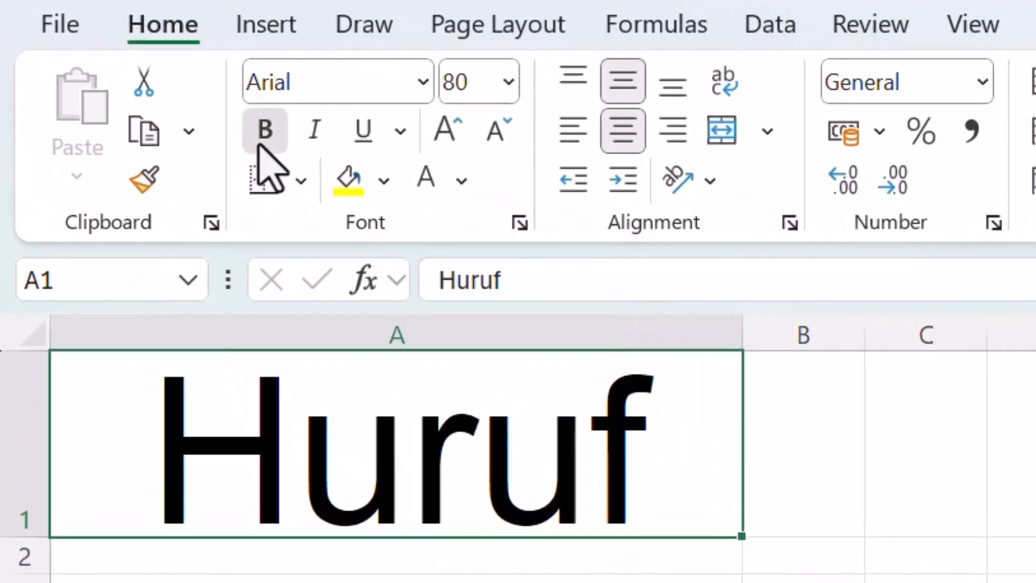
Demonstrate toggling bold on and off for cell A1, leaving the text bold.
{"action": "left_click", "coordinate": [134, 86]}
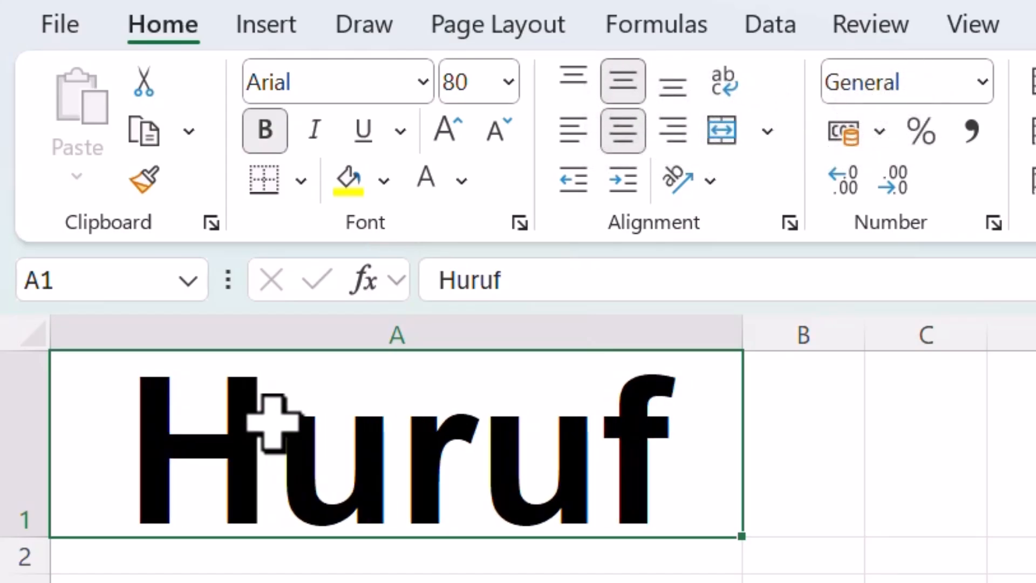
{"action": "key", "text": "ctrl+b"}
{"action": "key", "text": "ctrl+b"}
{"action": "key", "text": "ctrl+b"}
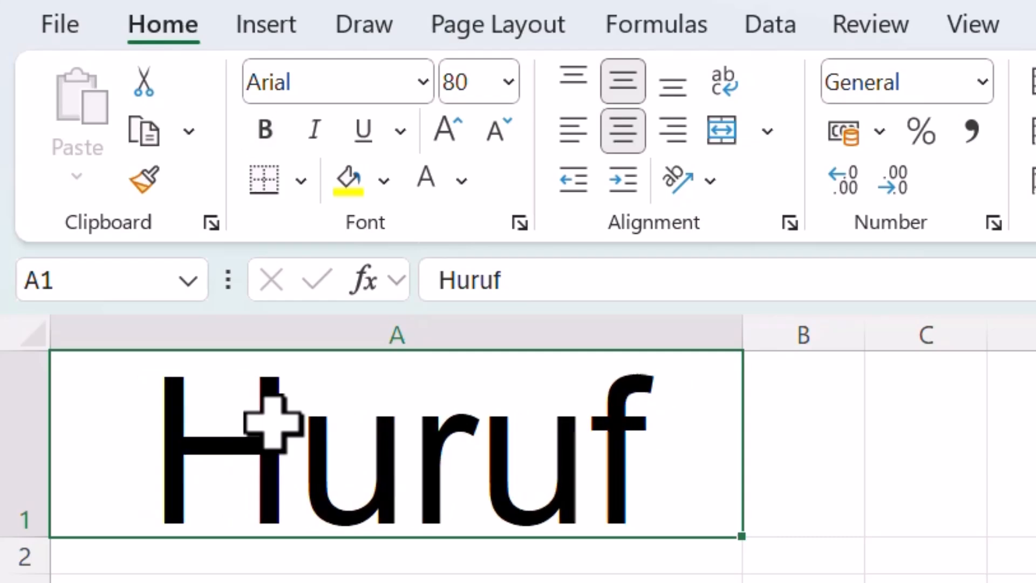
{"action": "left_click", "coordinate": [264, 135]}
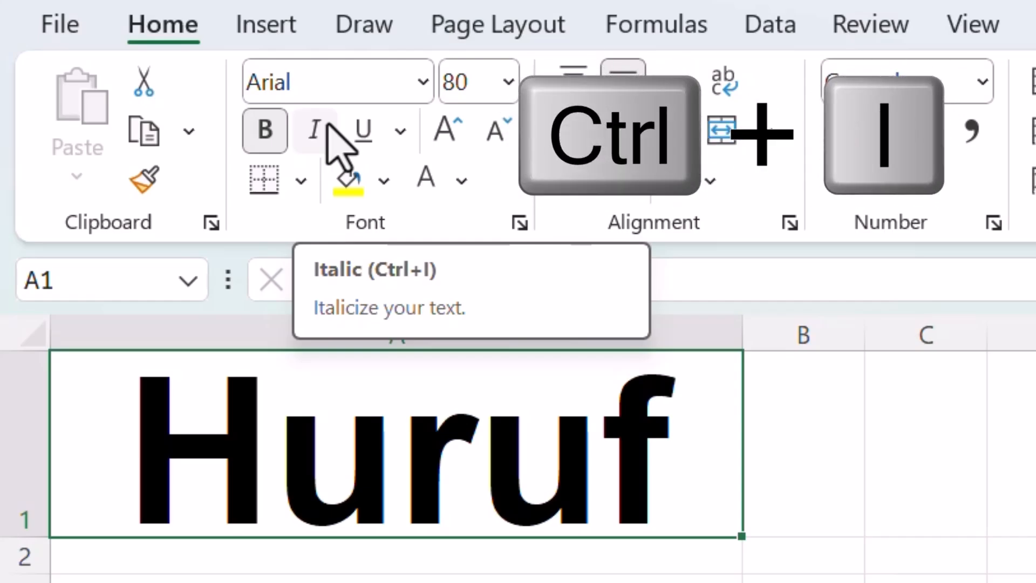
Demonstrate toggling italic on and off for cell A1, leaving the bold text italic.
{"action": "key", "text": "ctrl+i"}
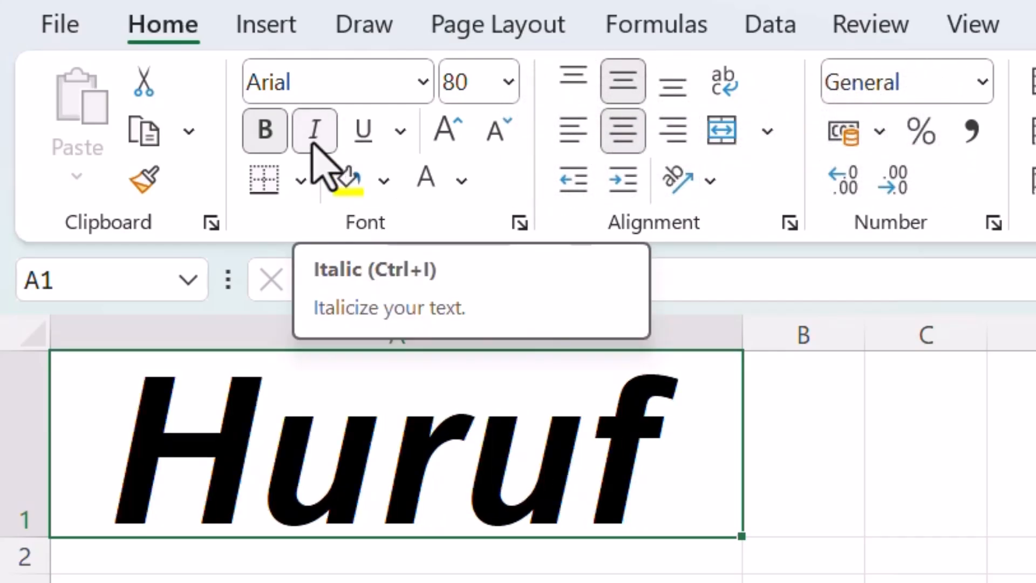
{"action": "left_click", "coordinate": [313, 142]}
{"action": "left_click", "coordinate": [313, 141]}
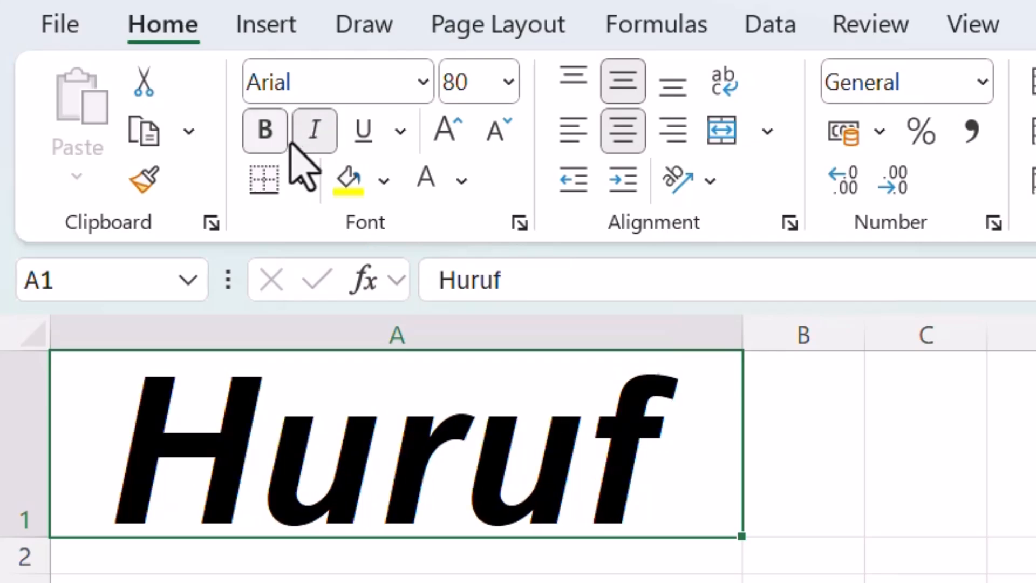
{"action": "left_click", "coordinate": [319, 124]}
{"action": "left_click", "coordinate": [318, 124]}
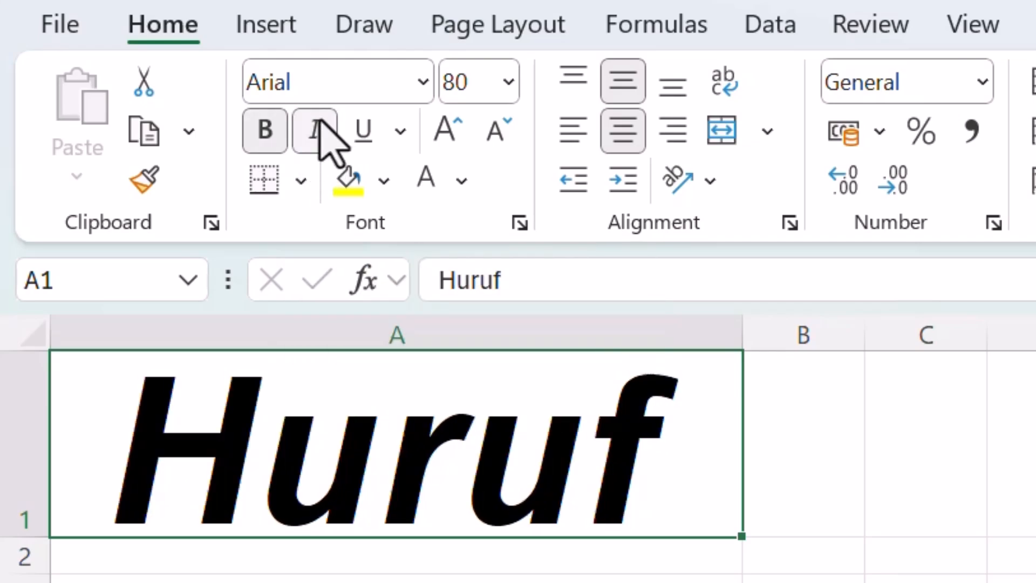
{"action": "left_click", "coordinate": [320, 125]}
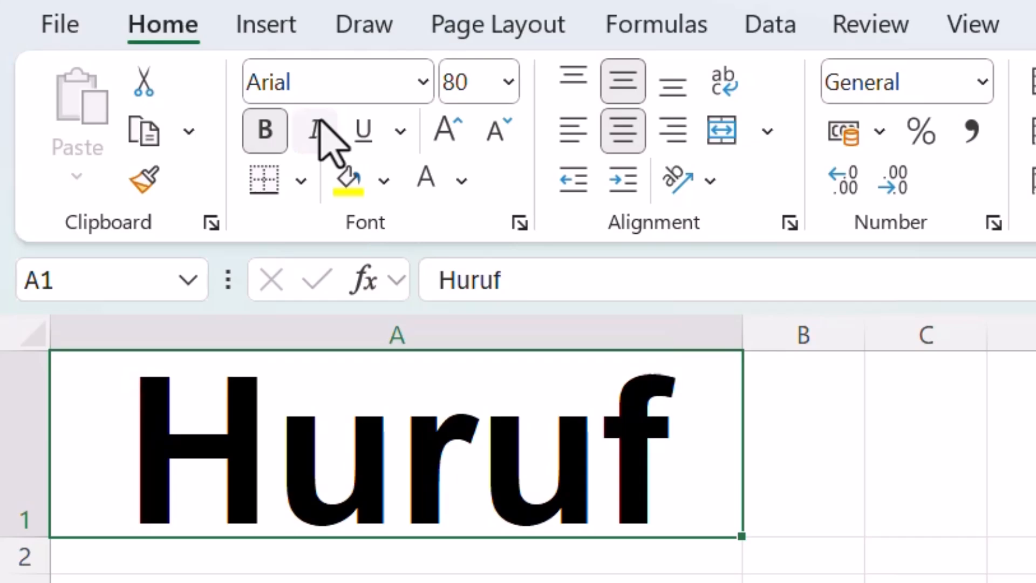
{"action": "left_click", "coordinate": [318, 124]}
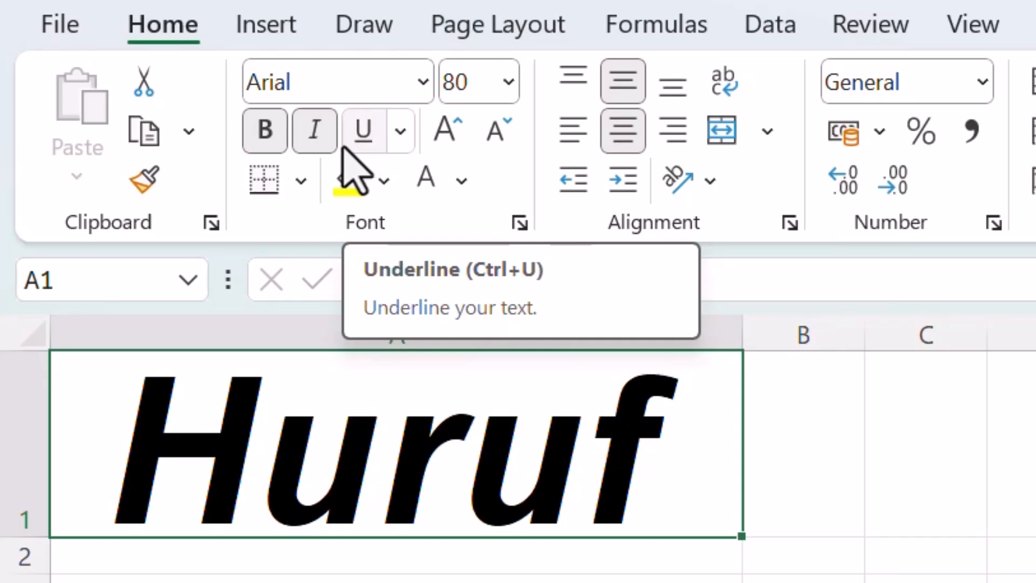
Underline the text in cell A1 with a single underline.
{"action": "left_click", "coordinate": [376, 147]}
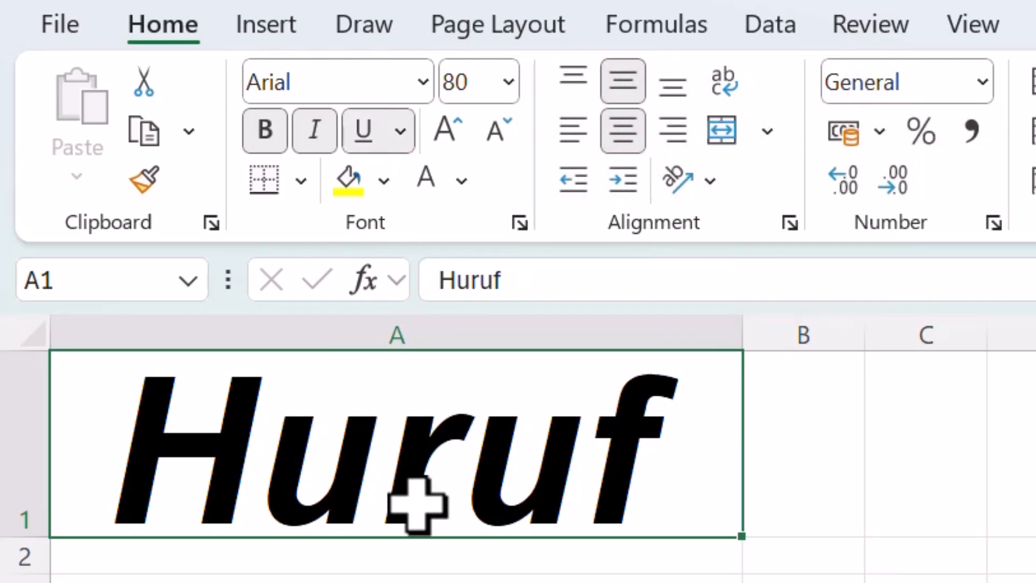
Increase the height of row 1 so the underlined text fits fully inside cell A1.
{"action": "left_click_drag", "start_coordinate": [11, 537], "coordinate": [22, 582]}
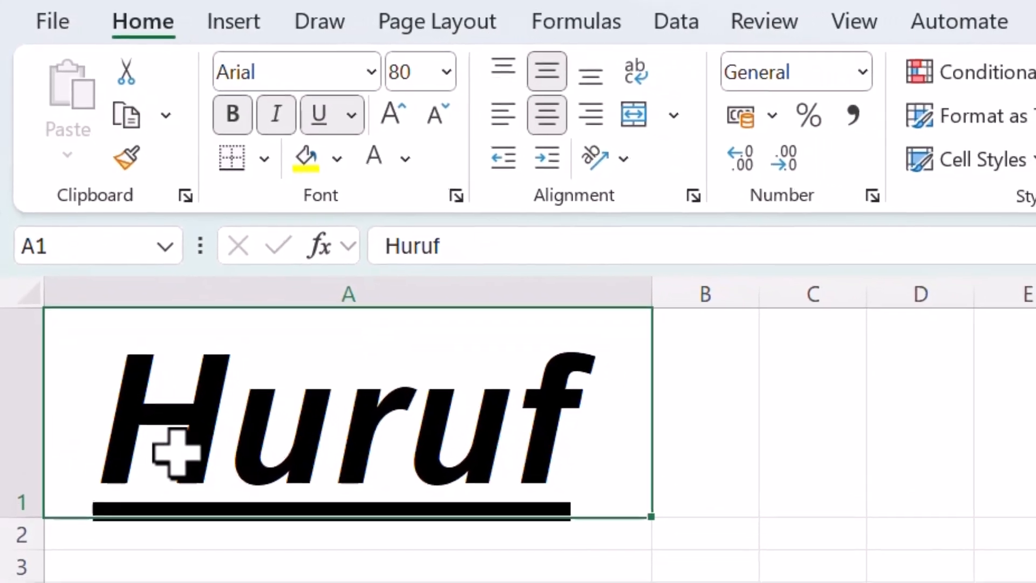
{"action": "left_click_drag", "start_coordinate": [19, 520], "coordinate": [28, 547]}
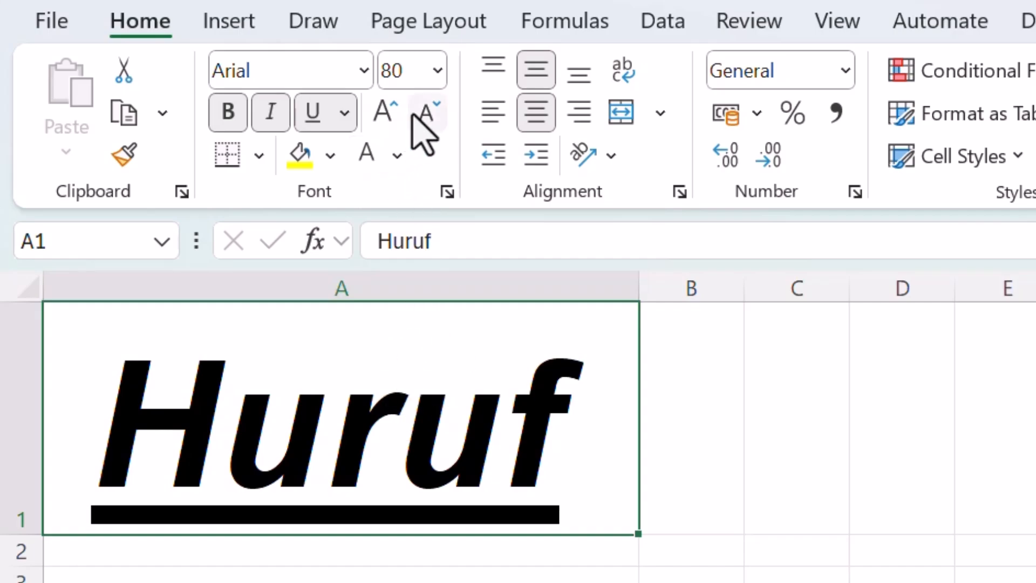
Set the font size of the text in cell A1 to 10.
{"action": "left_click", "coordinate": [408, 73]}
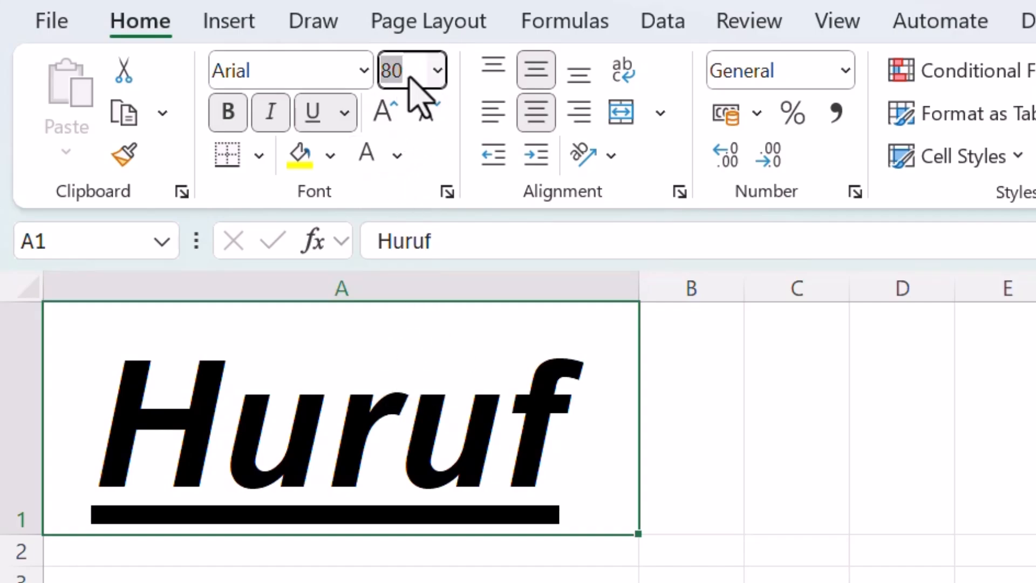
{"action": "type", "text": "10"}
{"action": "key", "text": "Return"}
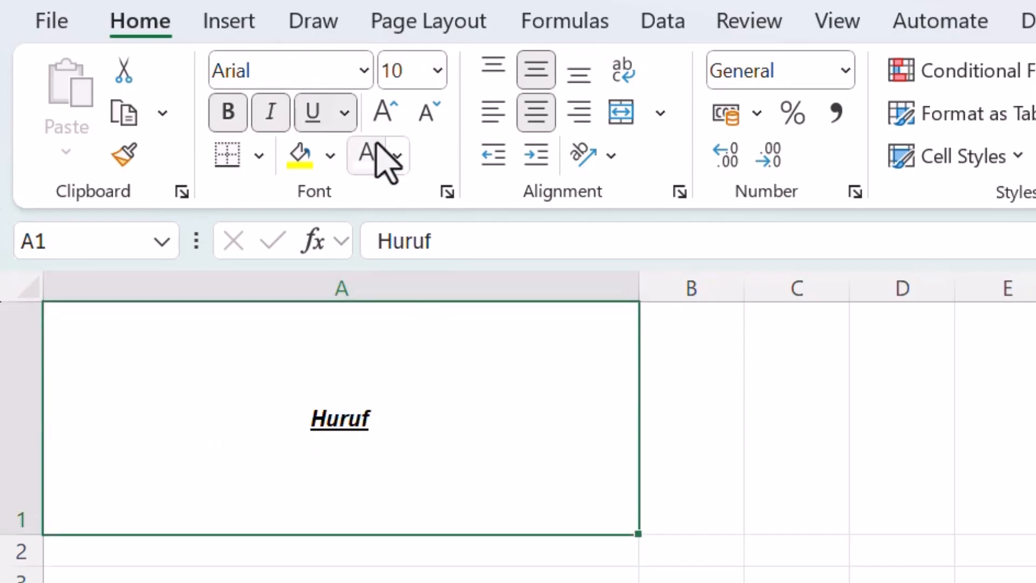
Enlarge the text in cell A1 step by step to font size 72.
{"action": "left_click", "coordinate": [385, 120]}
{"action": "left_click", "coordinate": [384, 120]}
{"action": "left_click", "coordinate": [384, 120]}
{"action": "left_click", "coordinate": [385, 119]}
{"action": "left_click", "coordinate": [385, 120]}
{"action": "left_click", "coordinate": [385, 120]}
{"action": "left_click", "coordinate": [384, 120]}
{"action": "left_click", "coordinate": [385, 120]}
{"action": "left_click", "coordinate": [385, 119]}
{"action": "left_click", "coordinate": [384, 119]}
{"action": "left_click", "coordinate": [384, 120]}
{"action": "left_click", "coordinate": [385, 120]}
{"action": "left_click", "coordinate": [385, 120]}
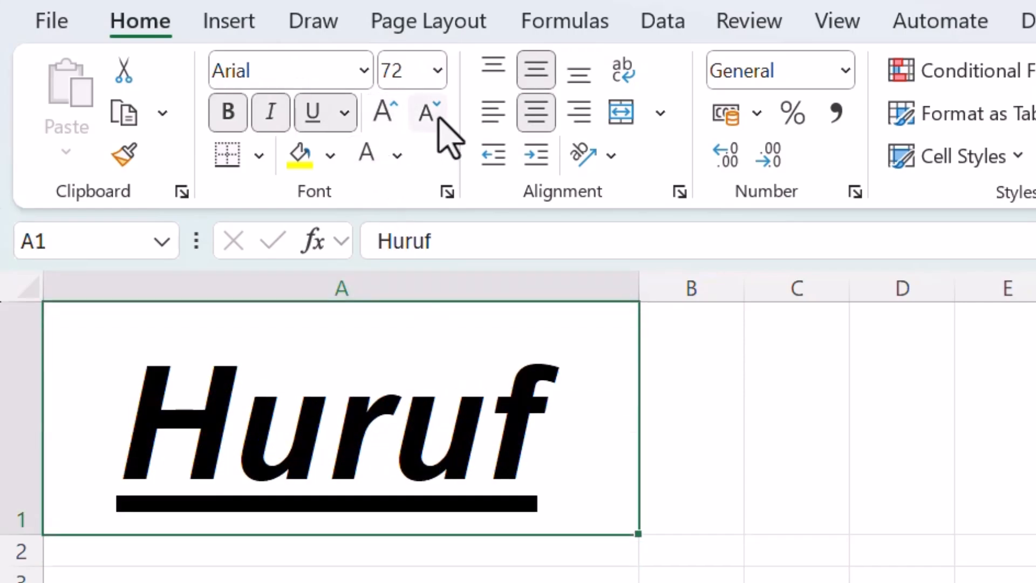
Shrink the text in cell A1 step by step to font size 18.
{"action": "left_click", "coordinate": [438, 120]}
{"action": "left_click", "coordinate": [438, 120]}
{"action": "left_click", "coordinate": [438, 119]}
{"action": "left_click", "coordinate": [438, 120]}
{"action": "left_click", "coordinate": [438, 120]}
{"action": "left_click", "coordinate": [438, 119]}
{"action": "left_click", "coordinate": [438, 119]}
{"action": "left_click", "coordinate": [438, 119]}
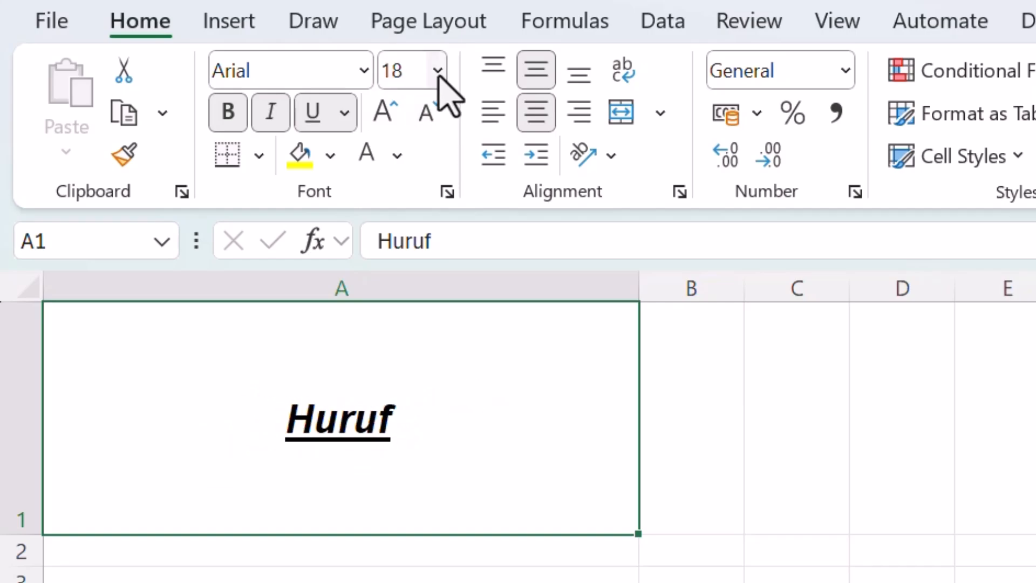
{"action": "left_click", "coordinate": [438, 77]}
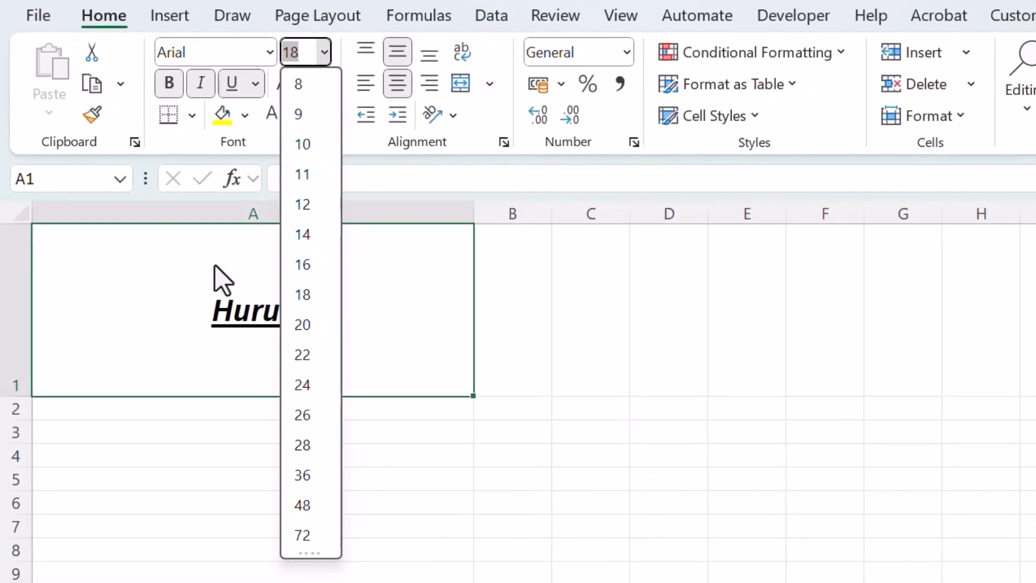
{"action": "left_click", "coordinate": [214, 264]}
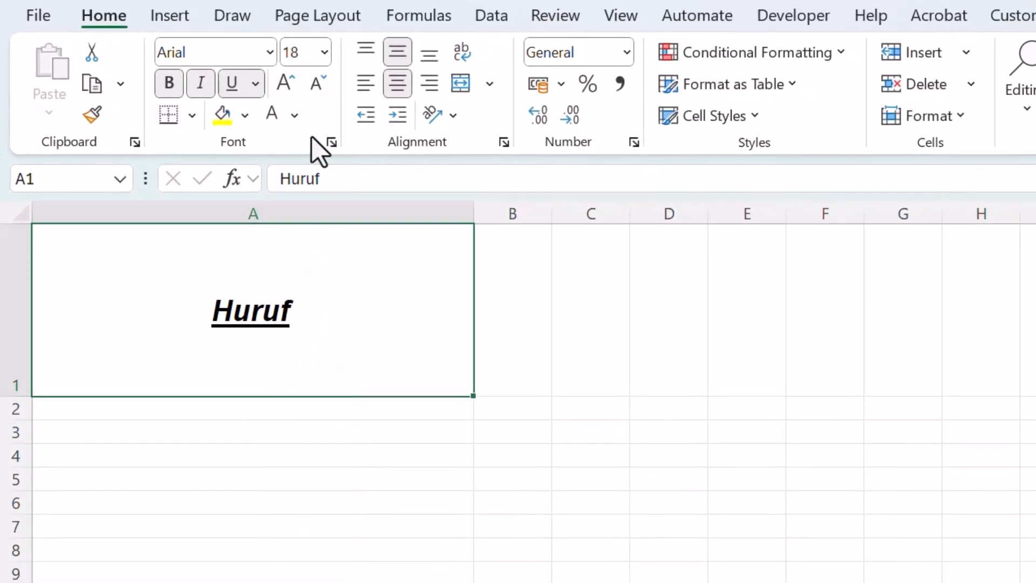
{"action": "left_click", "coordinate": [309, 51]}
{"action": "left_click", "coordinate": [347, 266]}
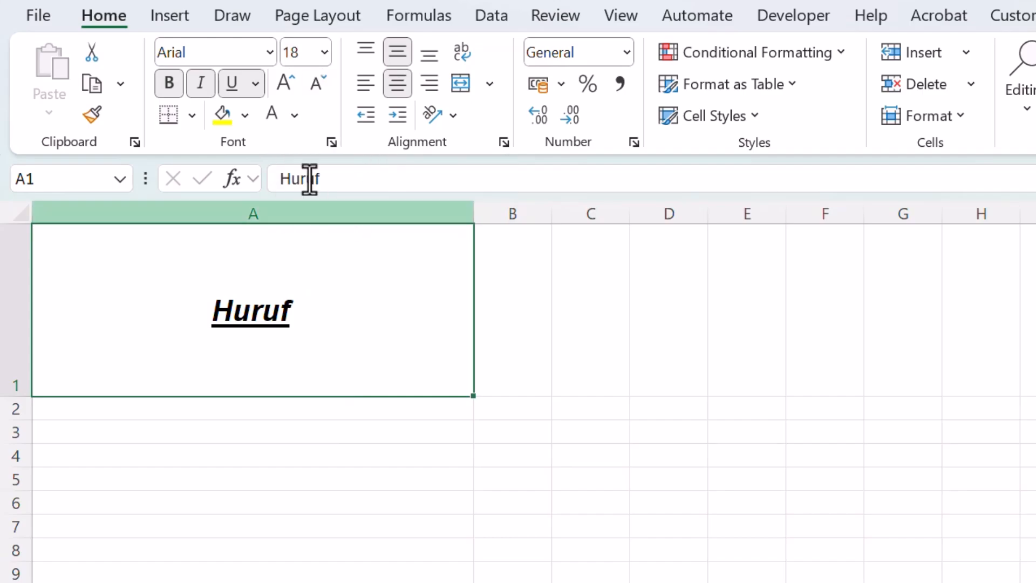
Demonstrate stepwise font resizing in cell A1: enlarge to 72, shrink to 22, and enlarge back to 72.
{"action": "left_click", "coordinate": [282, 77]}
{"action": "left_click", "coordinate": [282, 77]}
{"action": "left_click", "coordinate": [282, 77]}
{"action": "left_click", "coordinate": [281, 77]}
{"action": "left_click", "coordinate": [282, 77]}
{"action": "left_click", "coordinate": [282, 77]}
{"action": "left_click", "coordinate": [282, 76]}
{"action": "left_click", "coordinate": [281, 77]}
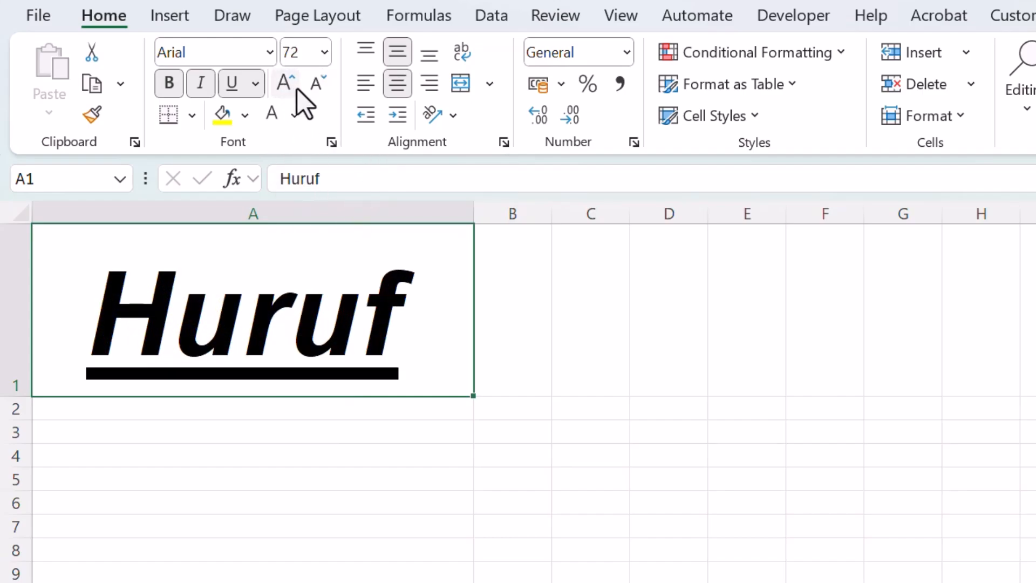
{"action": "left_click", "coordinate": [321, 83]}
{"action": "left_click", "coordinate": [322, 83]}
{"action": "left_click", "coordinate": [321, 83]}
{"action": "left_click", "coordinate": [322, 83]}
{"action": "left_click", "coordinate": [322, 82]}
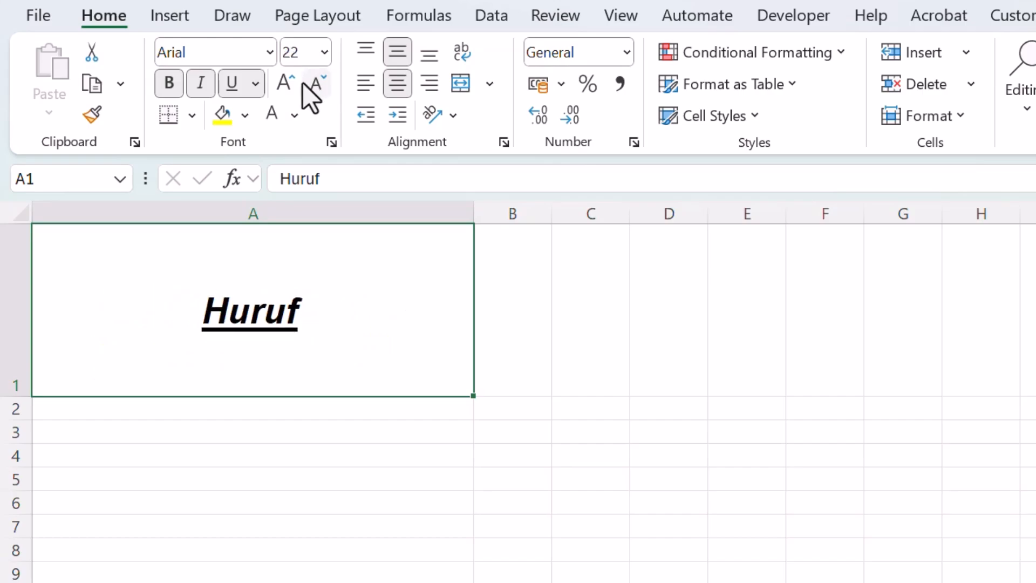
{"action": "left_click", "coordinate": [283, 81]}
{"action": "left_click", "coordinate": [284, 81]}
{"action": "left_click", "coordinate": [284, 81]}
{"action": "left_click", "coordinate": [284, 80]}
{"action": "left_click", "coordinate": [284, 81]}
{"action": "left_click", "coordinate": [284, 81]}
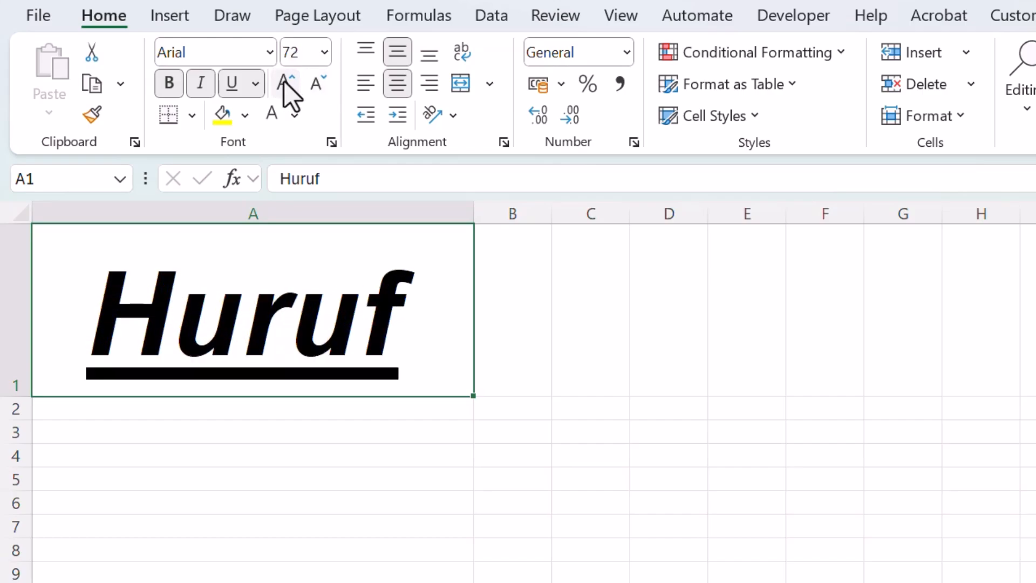
Decrease the font size in cell A1 to 48 and keep the cell selected.
{"action": "left_click", "coordinate": [316, 84]}
{"action": "left_click", "coordinate": [335, 480]}
{"action": "left_click", "coordinate": [261, 296]}
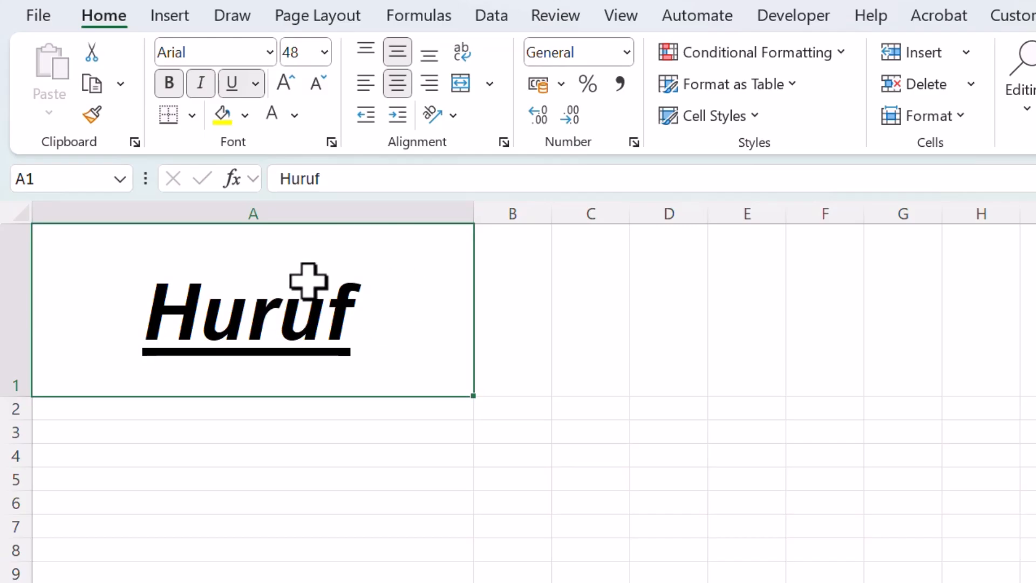
{"action": "left_click", "coordinate": [193, 115]}
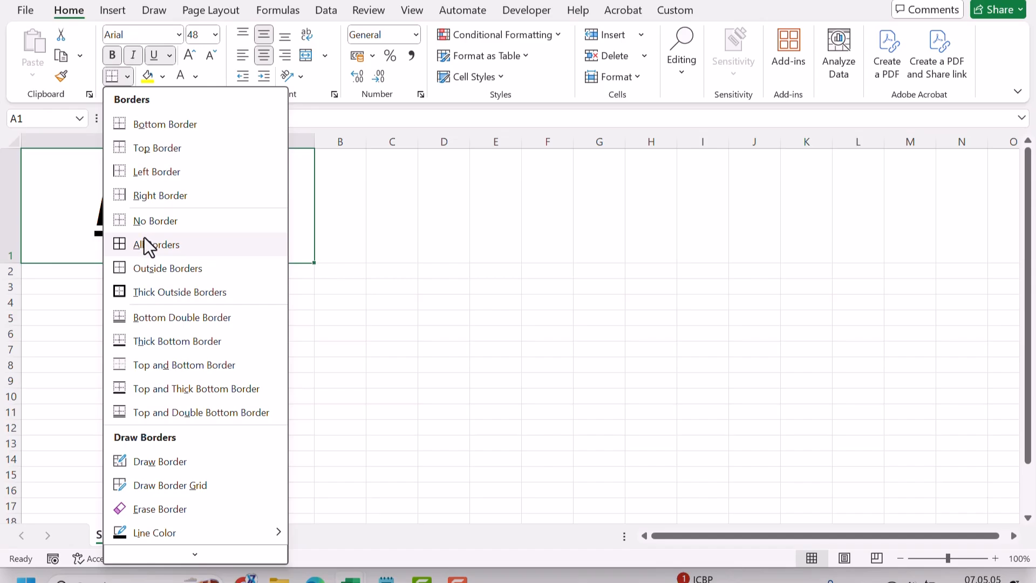
{"action": "left_click", "coordinate": [147, 267]}
{"action": "left_click", "coordinate": [202, 289]}
{"action": "left_click", "coordinate": [273, 229]}
{"action": "left_click", "coordinate": [215, 295]}
{"action": "left_click", "coordinate": [232, 230]}
Apply All Borders to cell A1.
{"action": "left_click", "coordinate": [127, 78]}
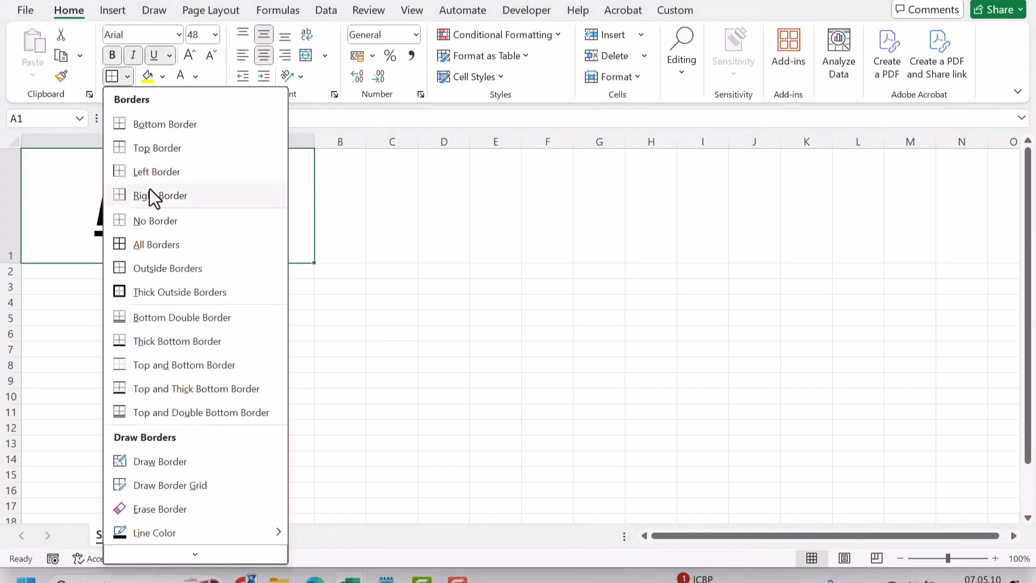
{"action": "left_click", "coordinate": [158, 241]}
{"action": "left_click", "coordinate": [148, 313]}
Apply Outside Borders to the range A1:C3 and deselect it.
{"action": "left_click_drag", "start_coordinate": [257, 215], "coordinate": [402, 287]}
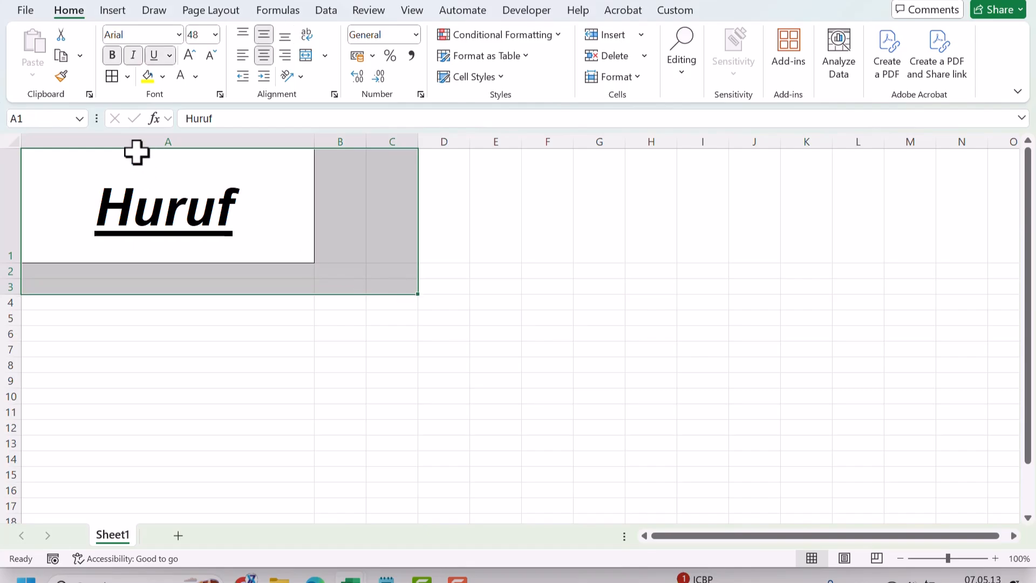
{"action": "left_click", "coordinate": [128, 77]}
{"action": "left_click", "coordinate": [163, 258]}
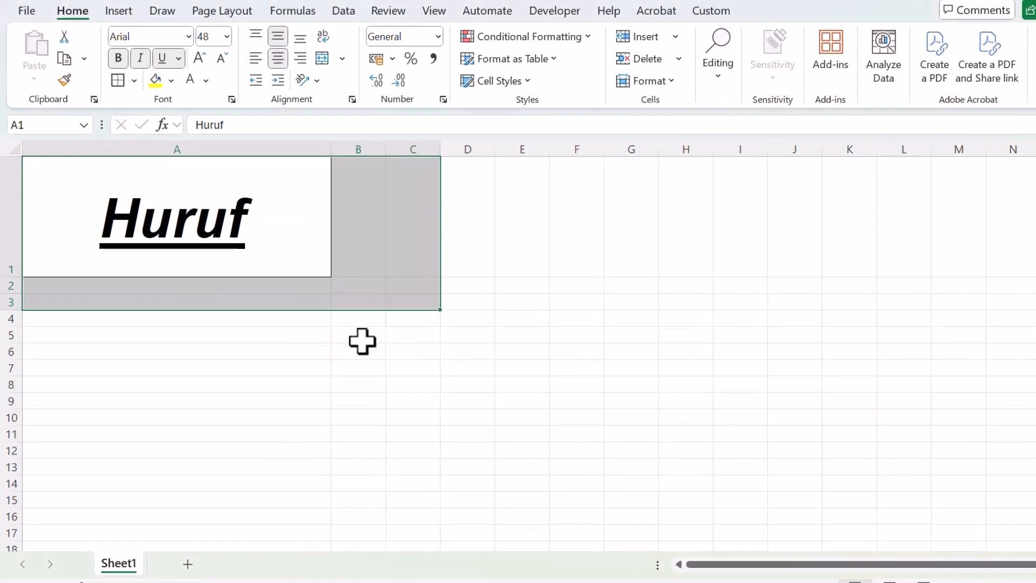
{"action": "left_click", "coordinate": [356, 349]}
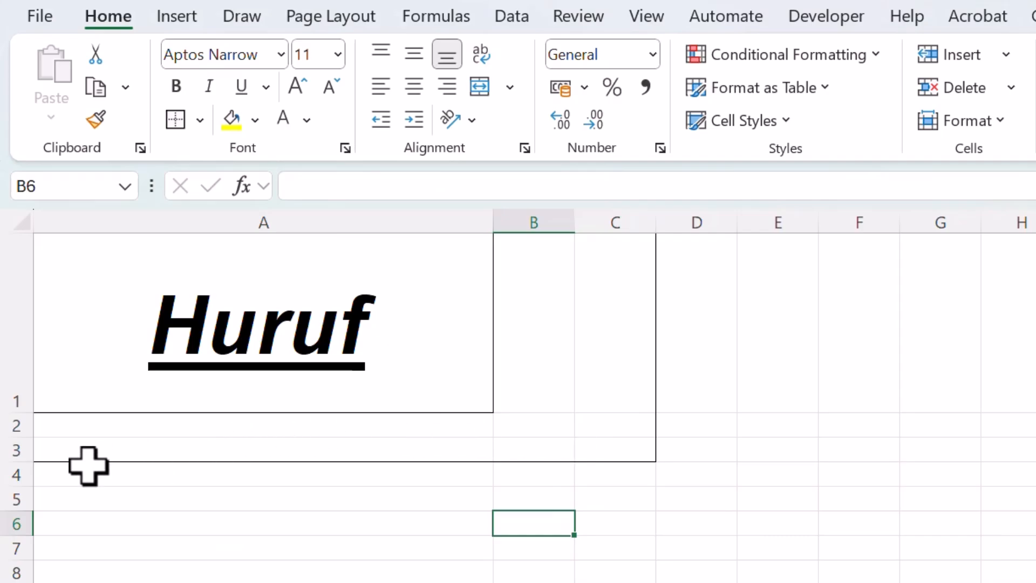
Hide the worksheet gridlines to show only the borders around A1 and the range A1:C3.
{"action": "left_click", "coordinate": [649, 17]}
{"action": "left_click", "coordinate": [614, 92]}
{"action": "left_click", "coordinate": [712, 280]}
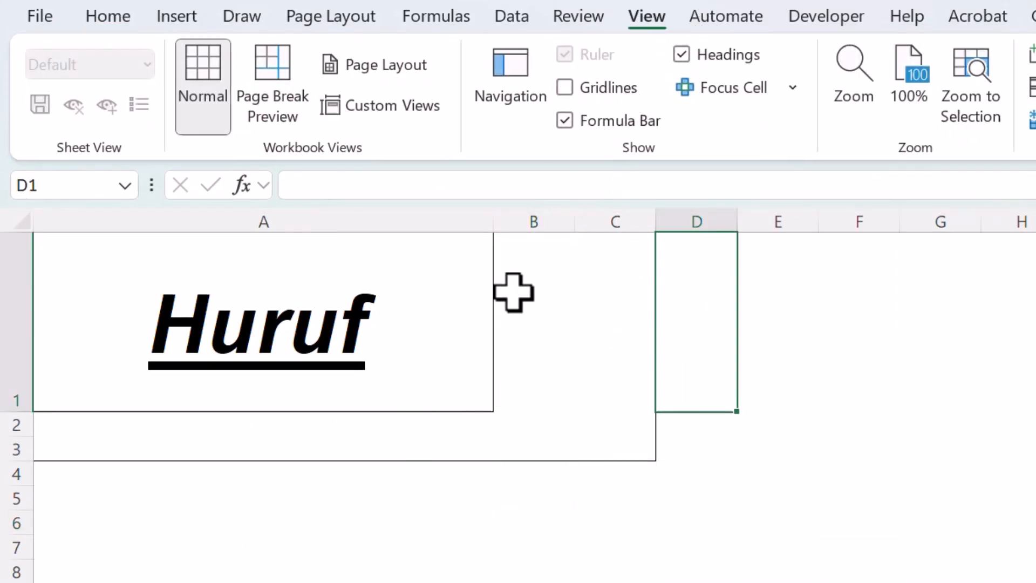
{"action": "left_click", "coordinate": [534, 270]}
{"action": "left_click_drag", "start_coordinate": [585, 280], "coordinate": [190, 460]}
{"action": "left_click", "coordinate": [375, 581]}
Undo the hiding of the gridlines and the outside borders on A1:C3.
{"action": "key", "text": "ctrl+z"}
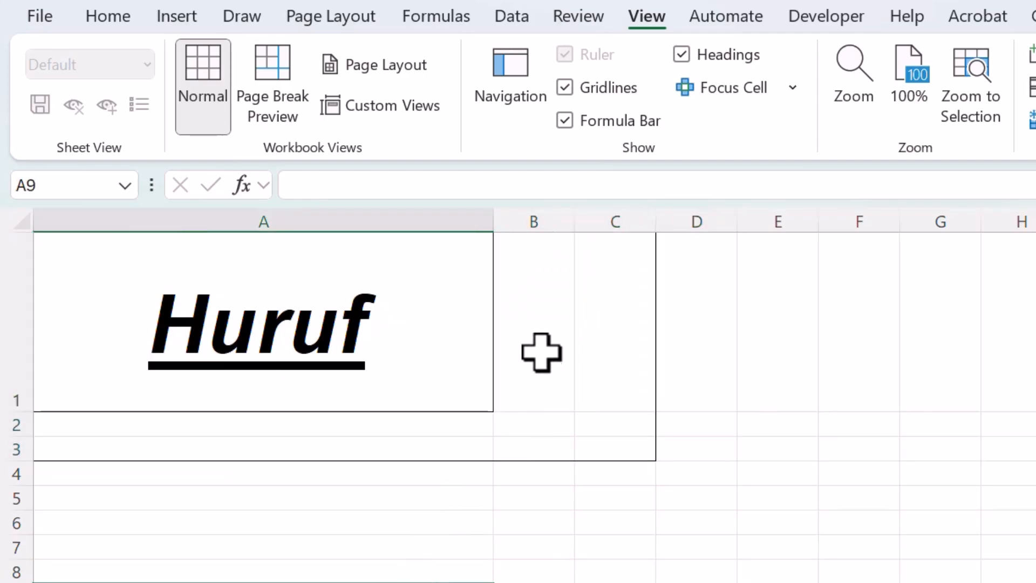
{"action": "key", "text": "ctrl+z"}
Apply All Borders to the range A1:C4 and deselect it.
{"action": "left_click", "coordinate": [544, 266]}
{"action": "left_click_drag", "start_coordinate": [619, 266], "coordinate": [284, 479]}
{"action": "left_click", "coordinate": [129, 22]}
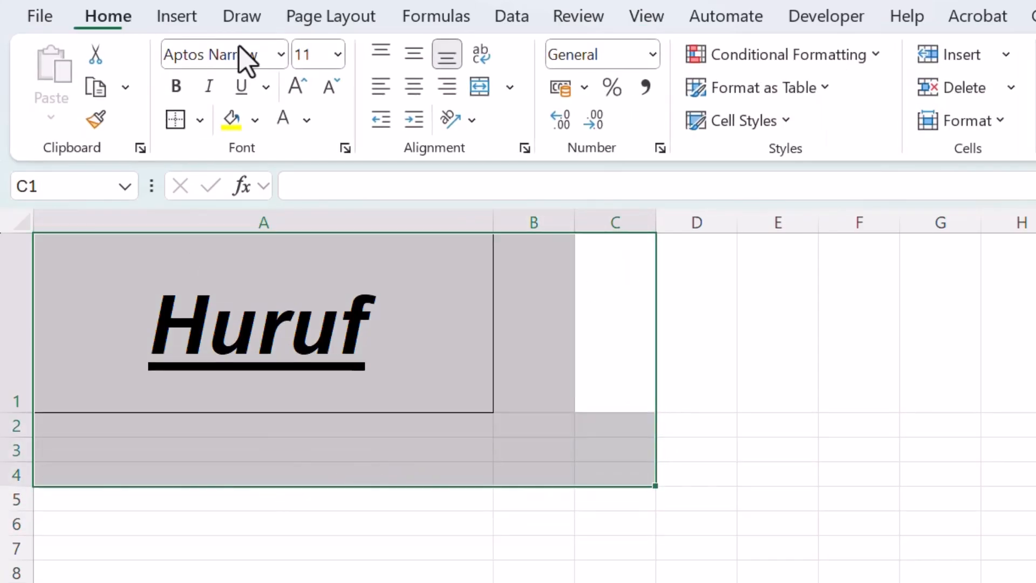
{"action": "left_click", "coordinate": [199, 120]}
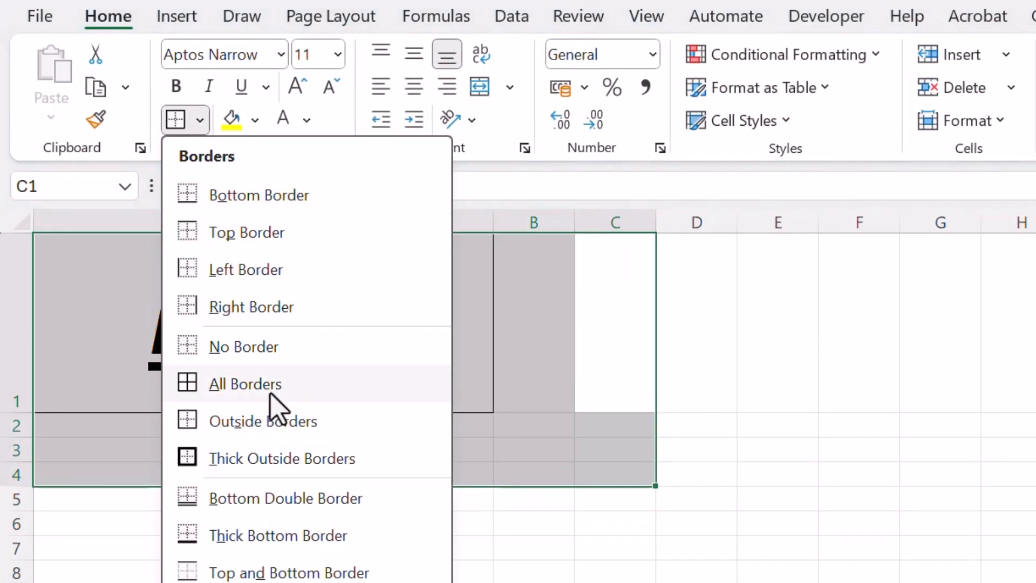
{"action": "left_click", "coordinate": [273, 404]}
{"action": "left_click", "coordinate": [264, 522]}
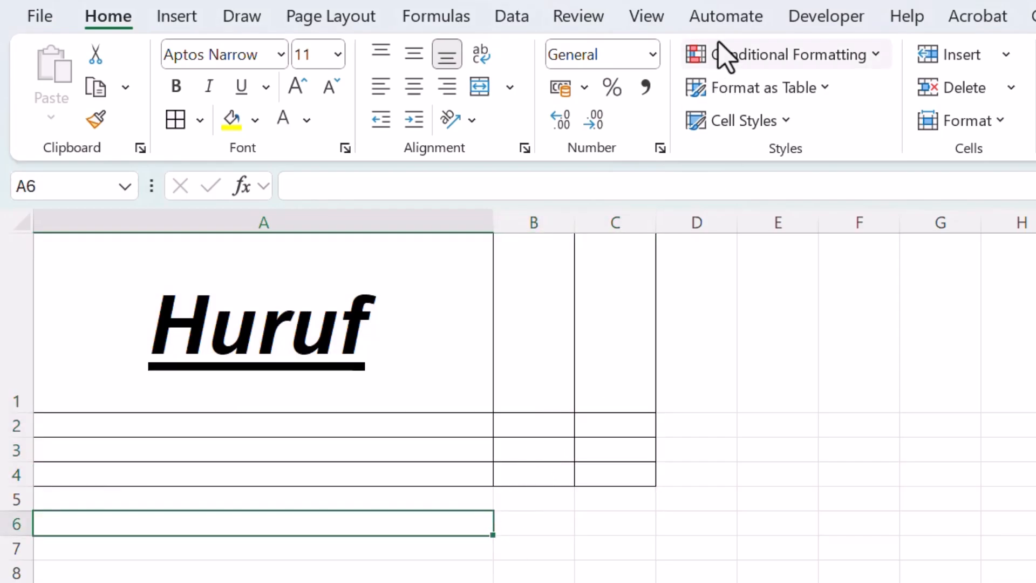
Turn off the worksheet gridlines so only the applied cell borders show.
{"action": "left_click", "coordinate": [647, 17]}
{"action": "left_click", "coordinate": [621, 91]}
{"action": "left_click", "coordinate": [771, 474]}
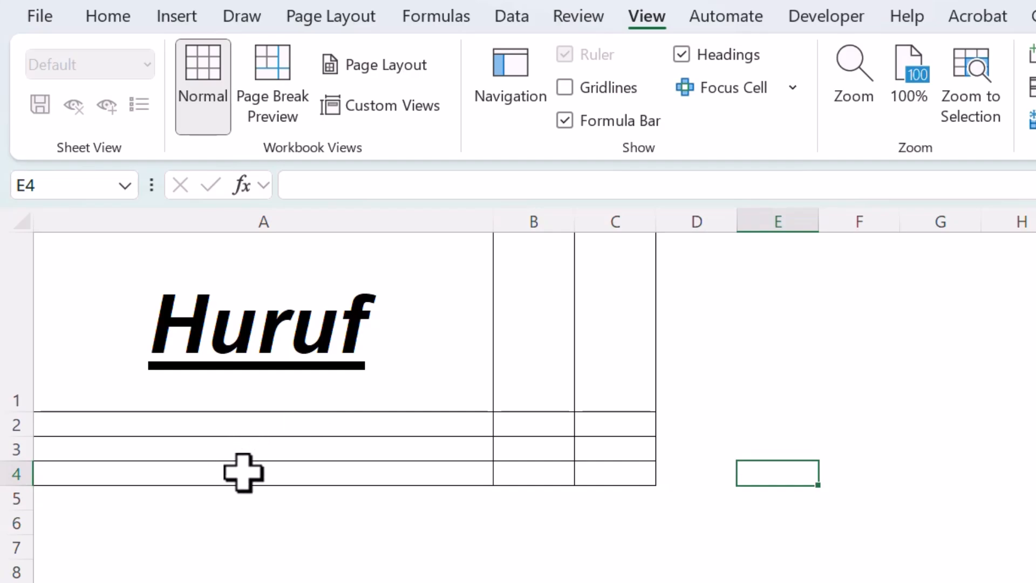
Insert an empty column before column A.
{"action": "left_click", "coordinate": [142, 219]}
{"action": "right_click", "coordinate": [141, 219]}
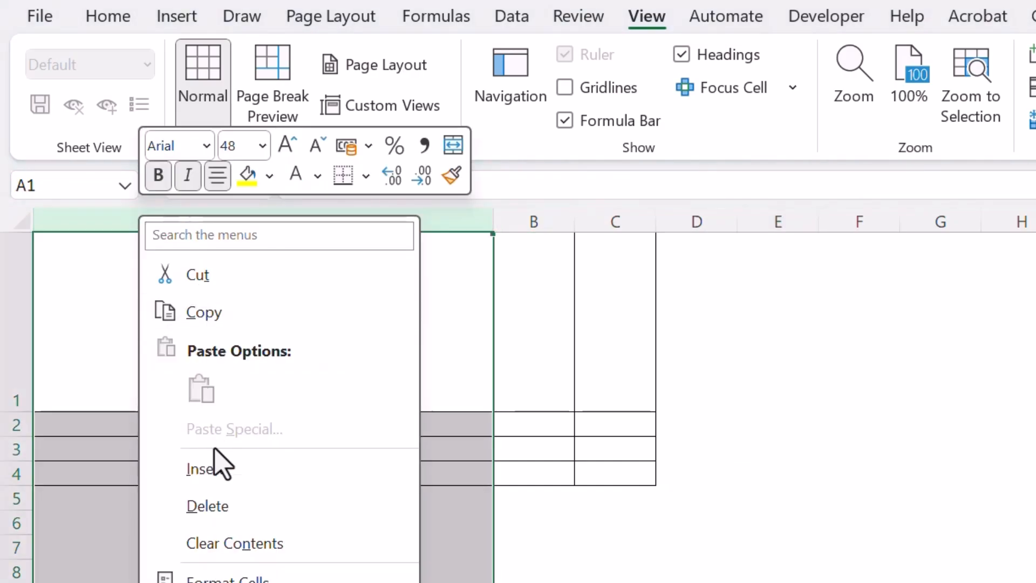
{"action": "left_click", "coordinate": [212, 469]}
Insert an empty row above row 1, on top of the bordered table.
{"action": "left_click", "coordinate": [28, 239]}
{"action": "right_click", "coordinate": [28, 239]}
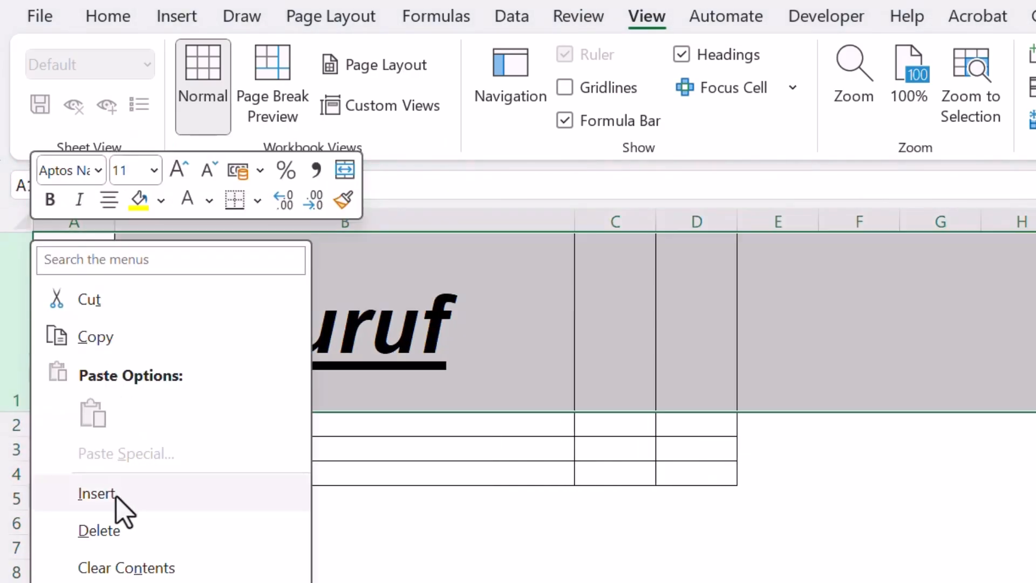
{"action": "left_click", "coordinate": [97, 493]}
{"action": "left_click", "coordinate": [270, 529]}
{"action": "left_click", "coordinate": [594, 474]}
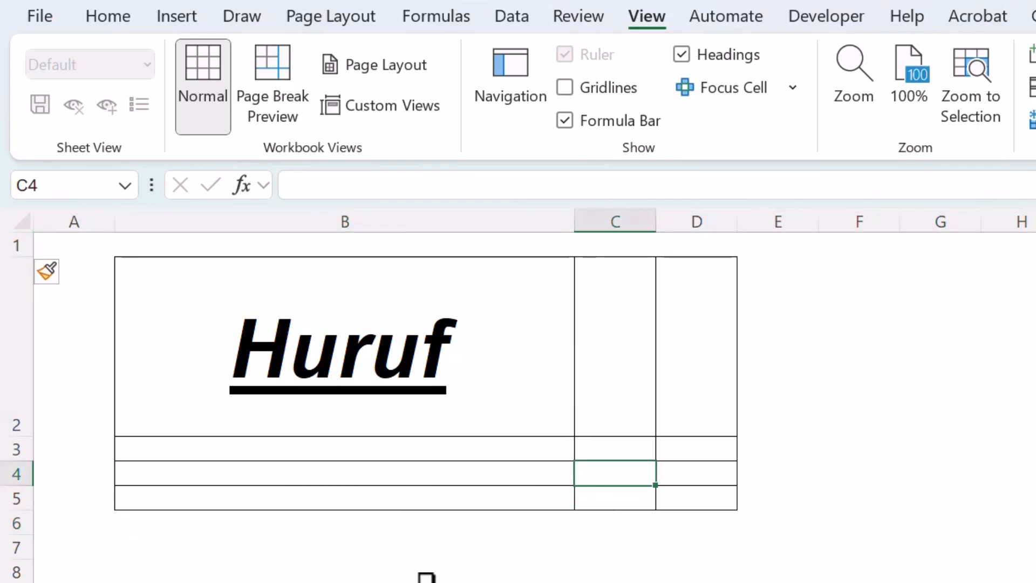
Apply Thick Outside Borders to the table range B2:D5 and deselect it.
{"action": "left_click", "coordinate": [136, 12]}
{"action": "left_click", "coordinate": [200, 119]}
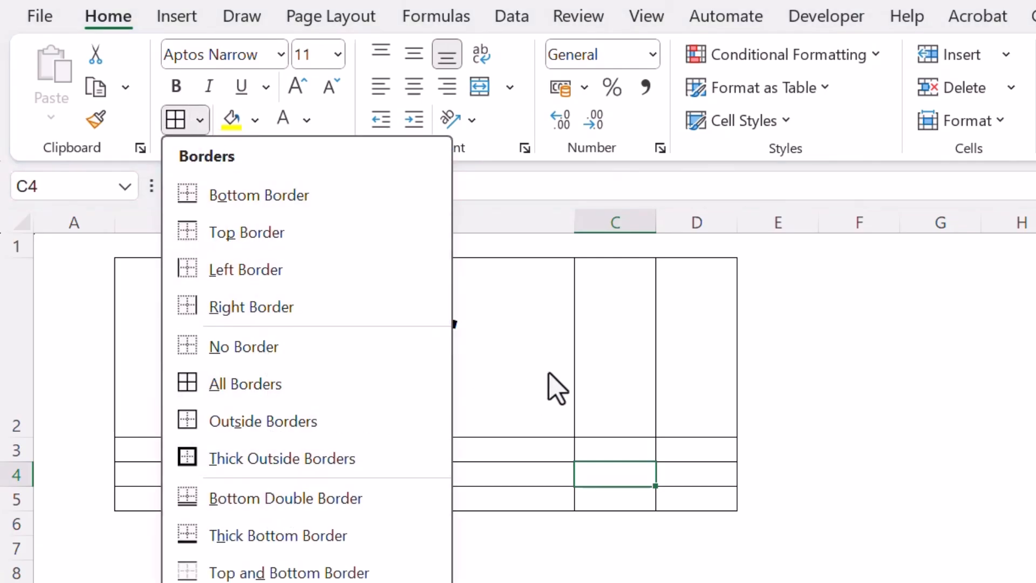
{"action": "left_click", "coordinate": [272, 462]}
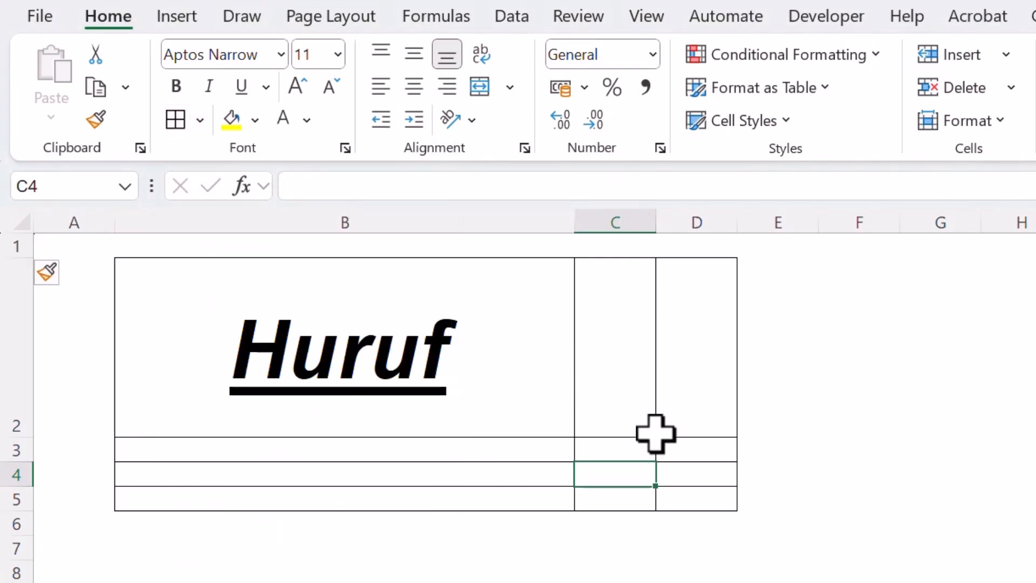
{"action": "left_click_drag", "start_coordinate": [693, 497], "coordinate": [224, 302]}
{"action": "left_click", "coordinate": [199, 120]}
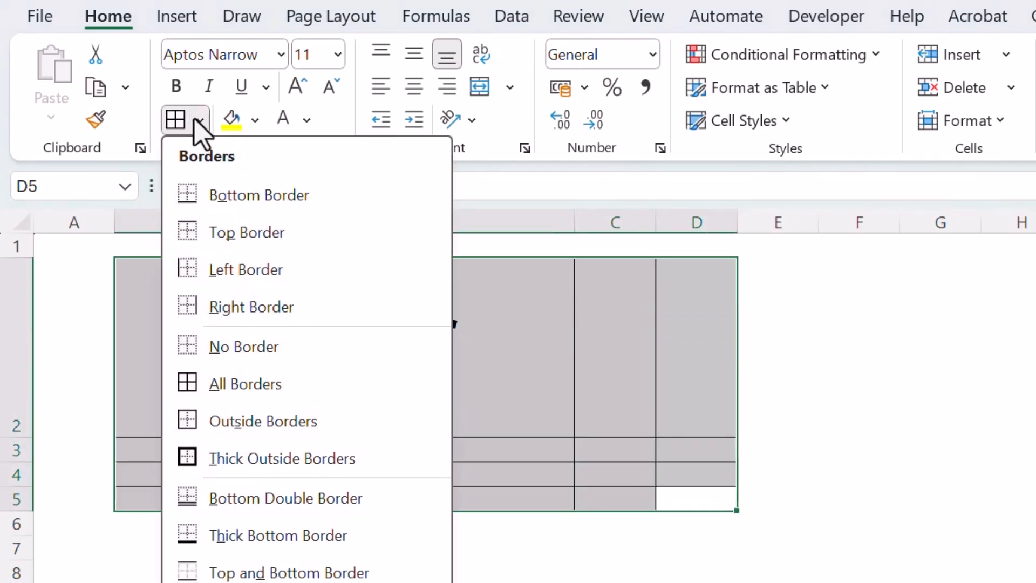
{"action": "left_click", "coordinate": [221, 423]}
{"action": "left_click", "coordinate": [437, 546]}
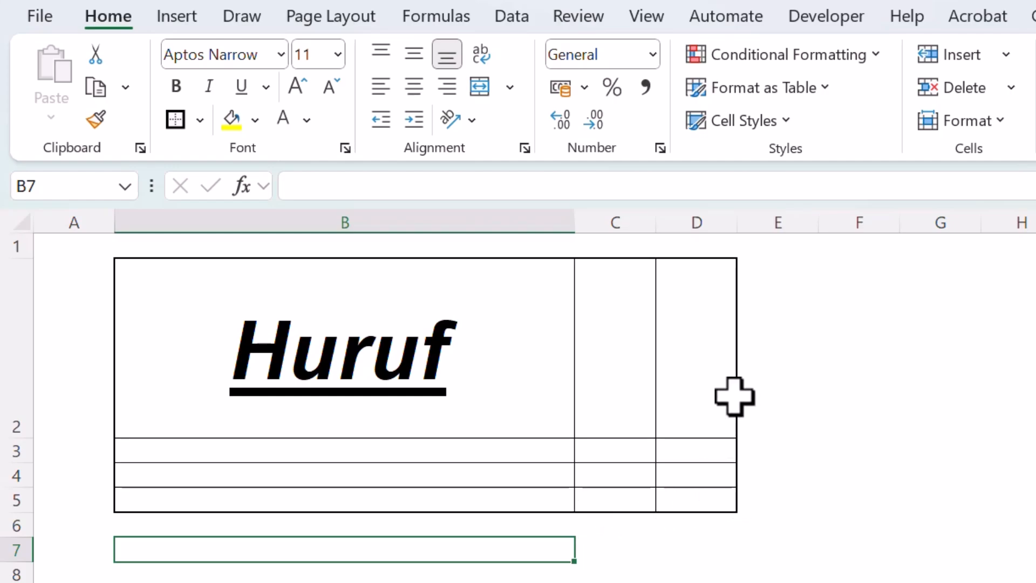
Fill cell B2 containing Huruf with the medium green theme color.
{"action": "left_click", "coordinate": [572, 295]}
{"action": "left_click", "coordinate": [615, 421]}
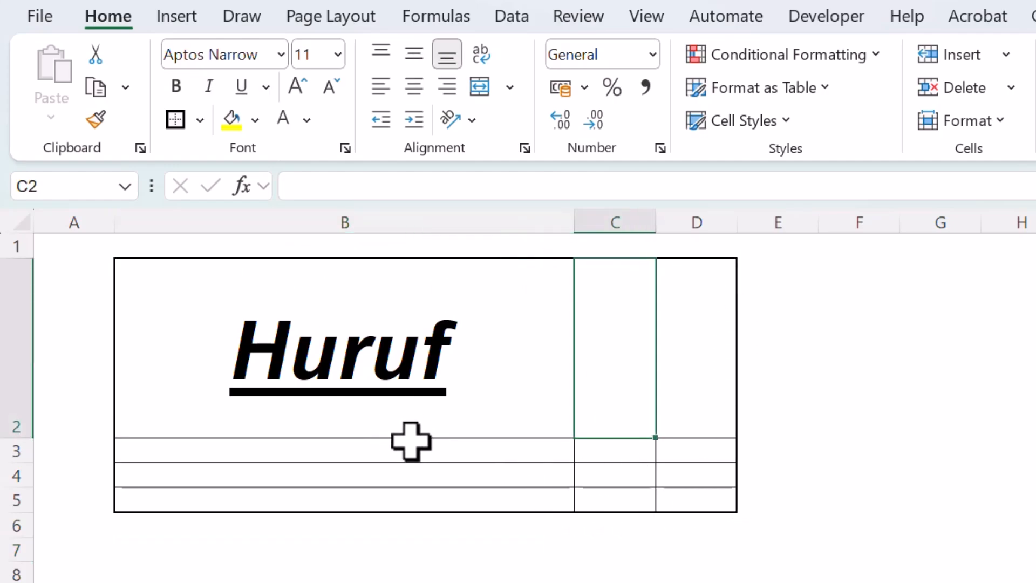
{"action": "left_click", "coordinate": [505, 372]}
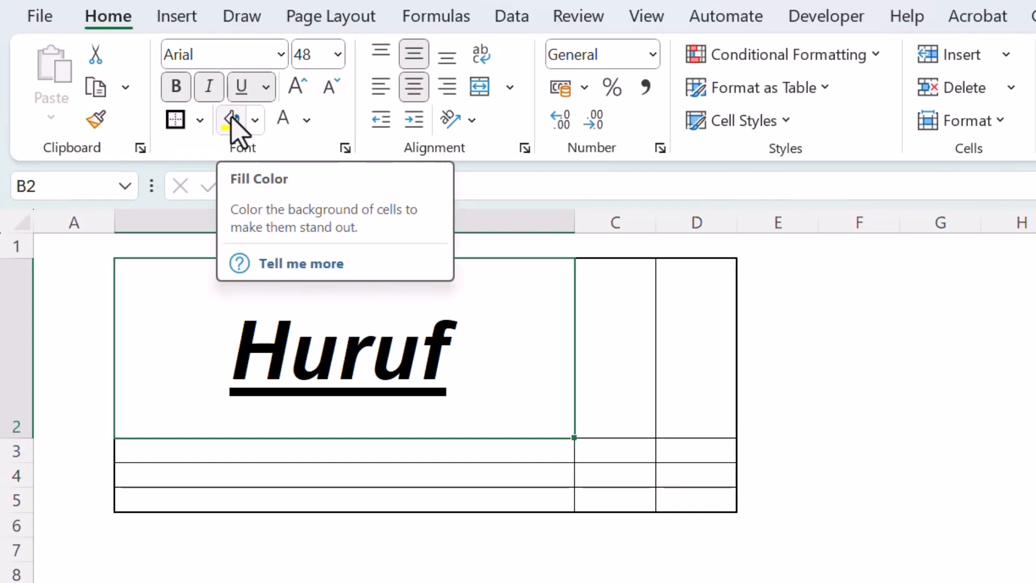
{"action": "left_click", "coordinate": [302, 499]}
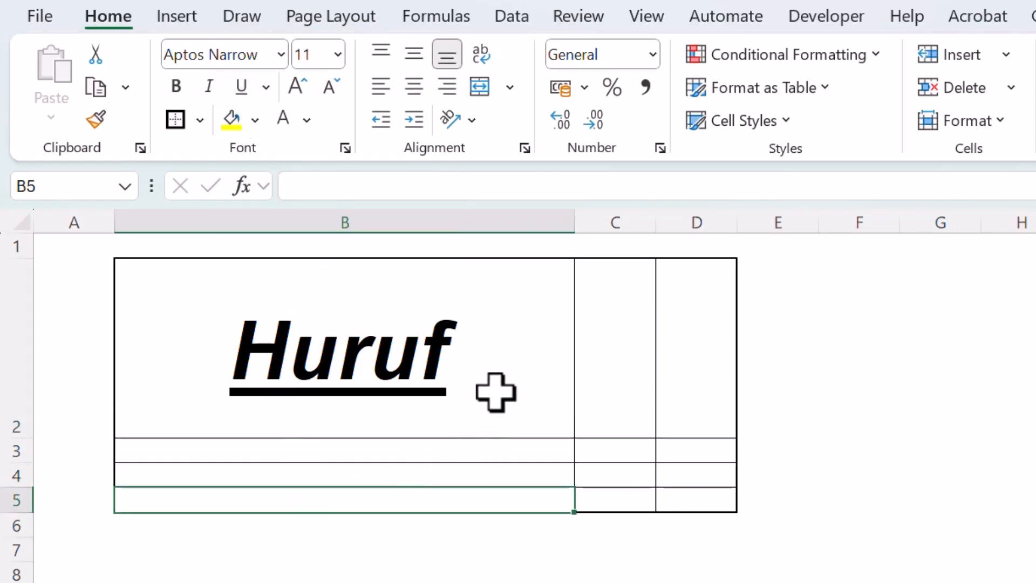
{"action": "left_click", "coordinate": [519, 340]}
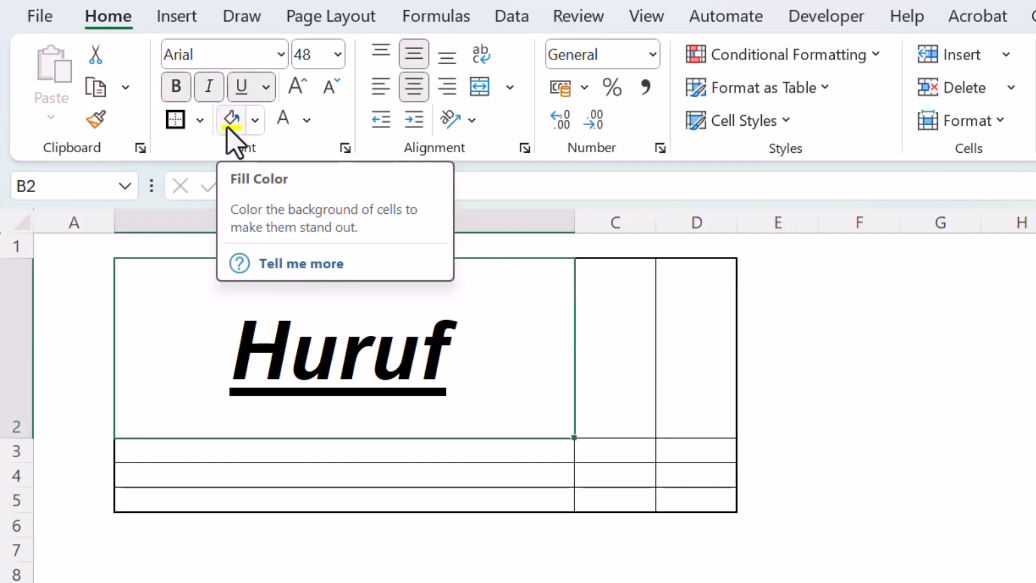
{"action": "left_click", "coordinate": [256, 121]}
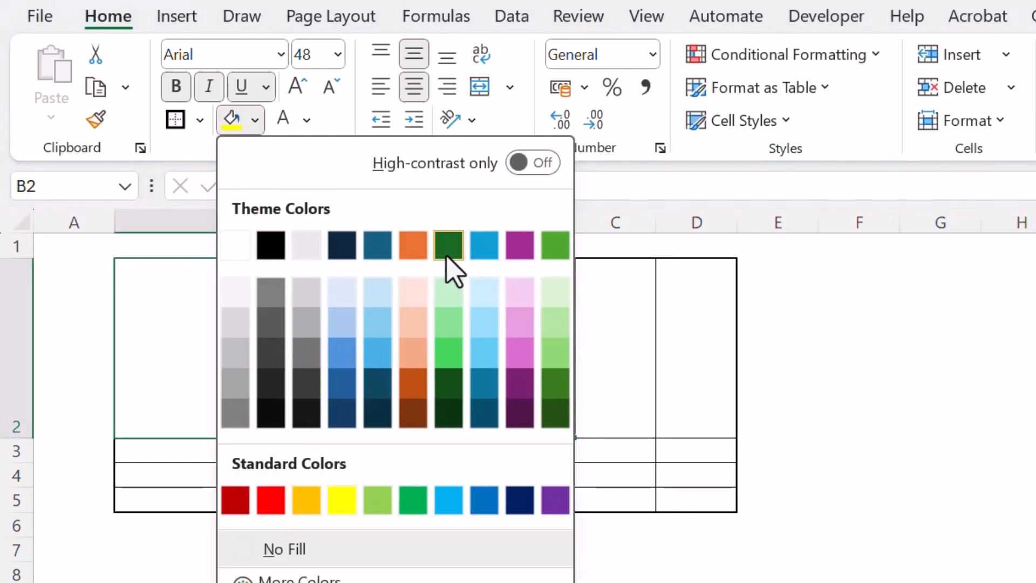
{"action": "left_click", "coordinate": [447, 363]}
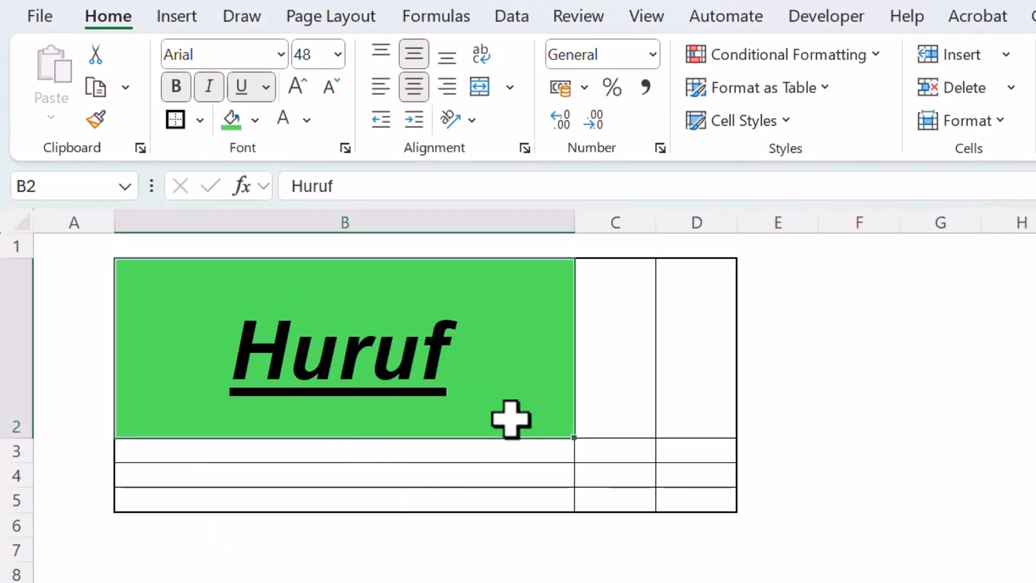
Give cell B2 a custom blue-violet fill color mixed from the color spectrum and brightness slider.
{"action": "left_click", "coordinate": [255, 120]}
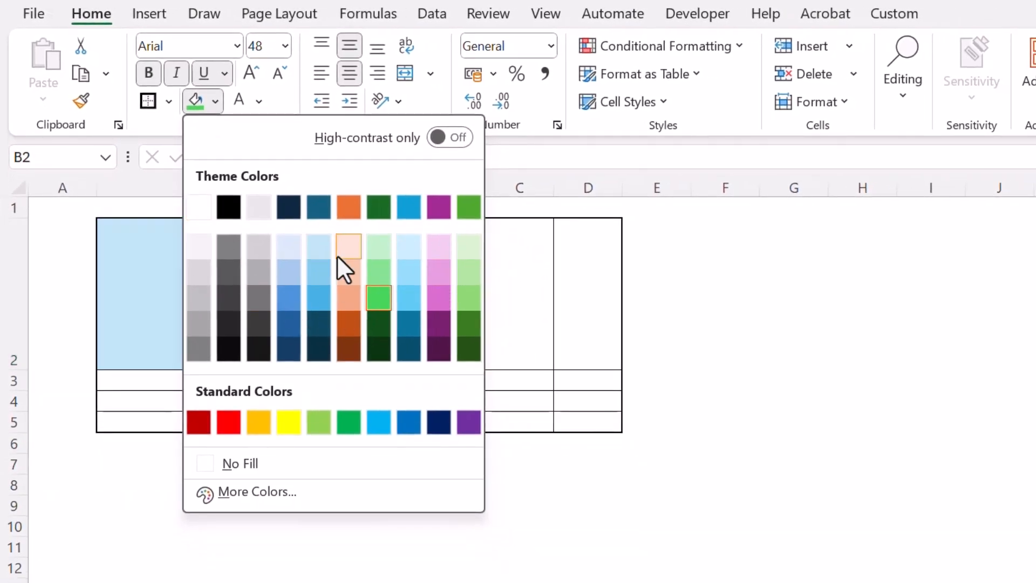
{"action": "left_click", "coordinate": [247, 492]}
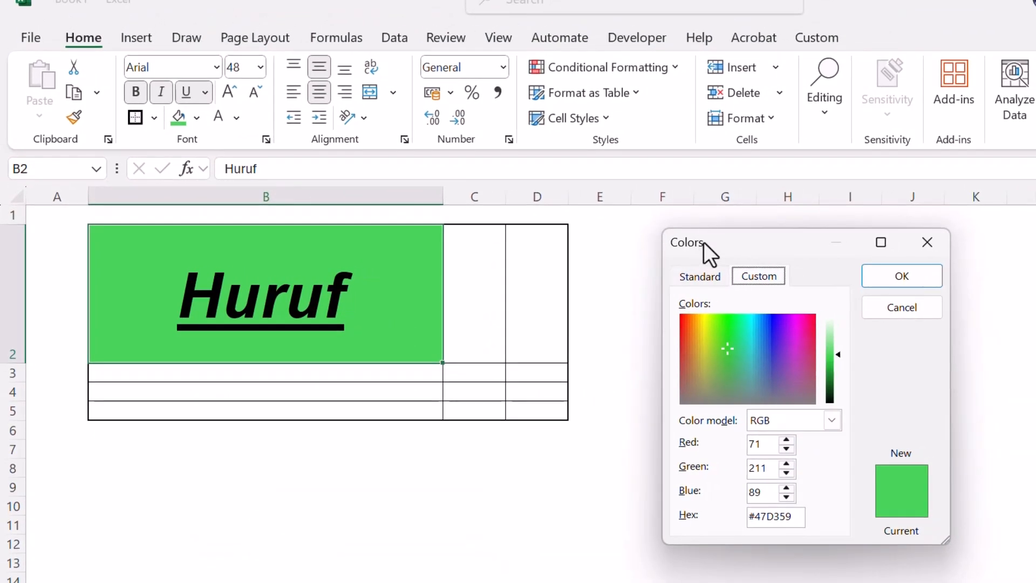
{"action": "left_click_drag", "start_coordinate": [703, 241], "coordinate": [280, 231]}
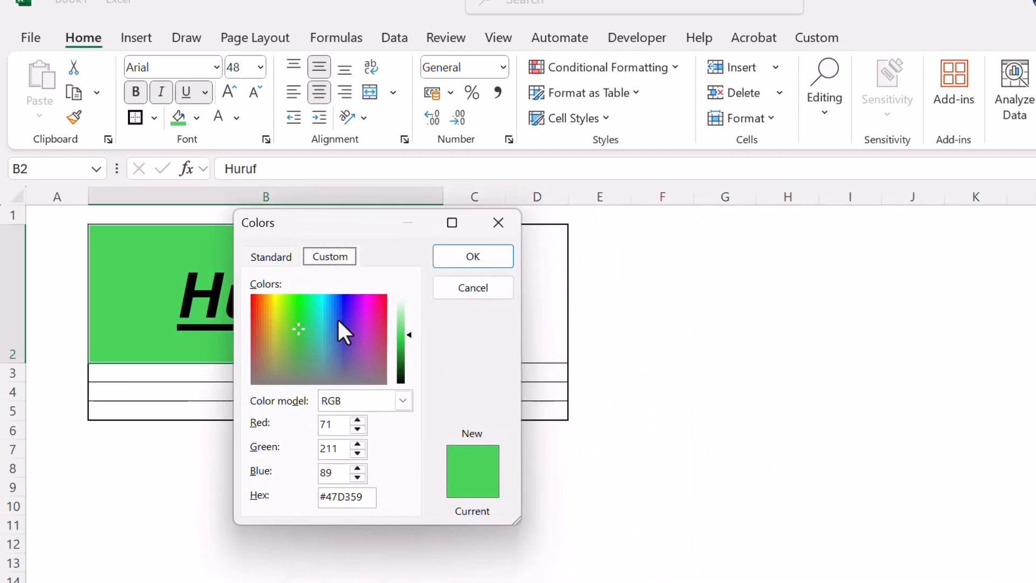
{"action": "mouse_move", "coordinate": [405, 334]}
{"action": "left_mouse_down"}
{"action": "mouse_move", "coordinate": [409, 358]}
{"action": "mouse_move", "coordinate": [409, 324]}
{"action": "left_mouse_up"}
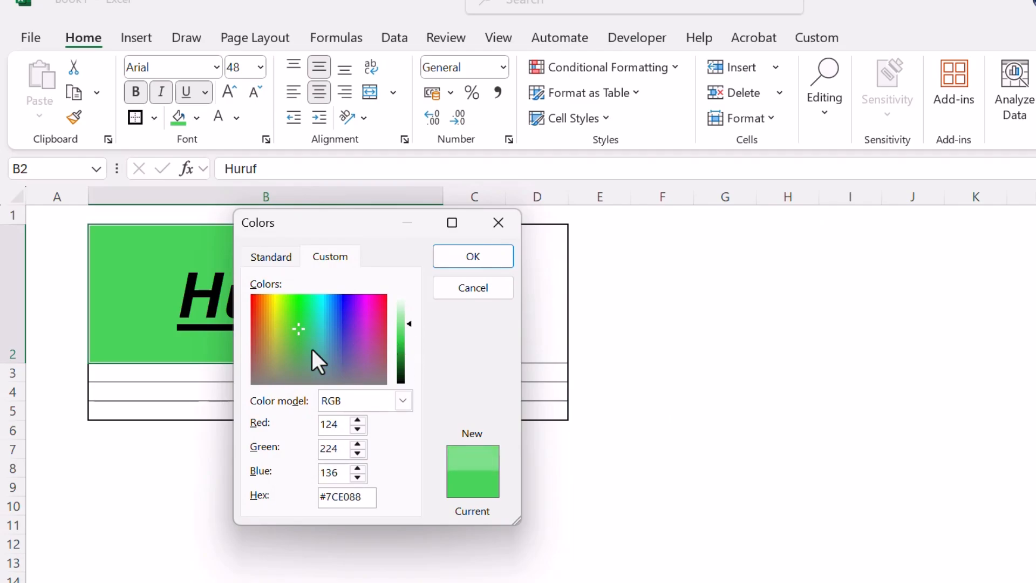
{"action": "left_click_drag", "start_coordinate": [326, 319], "coordinate": [350, 297]}
{"action": "left_click_drag", "start_coordinate": [409, 323], "coordinate": [409, 345]}
{"action": "left_click", "coordinate": [477, 253]}
{"action": "left_click", "coordinate": [479, 343]}
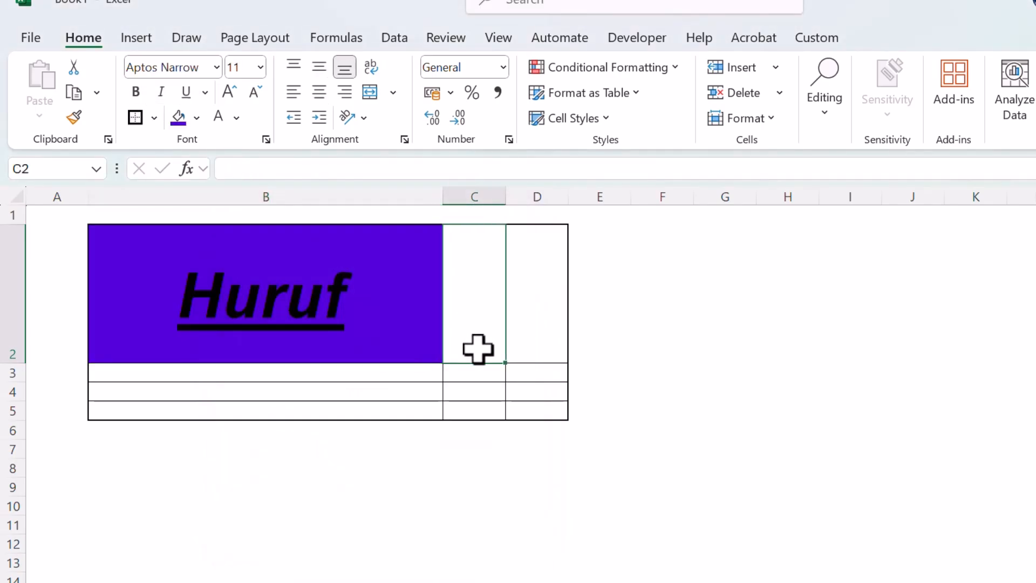
Set the font color of the text in cell B2 to standard yellow.
{"action": "left_click", "coordinate": [365, 301]}
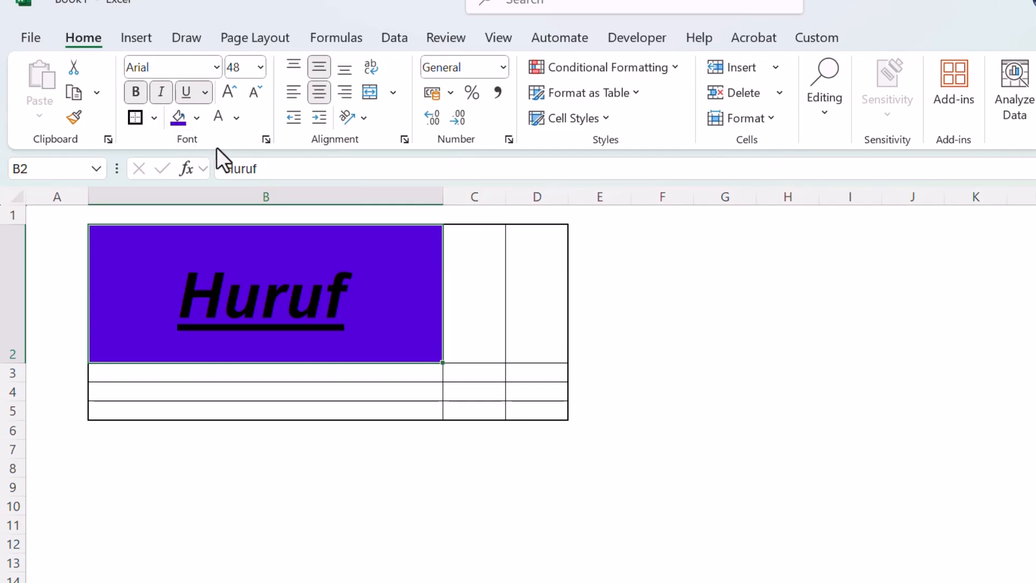
{"action": "left_click", "coordinate": [303, 388]}
{"action": "left_click", "coordinate": [409, 273]}
{"action": "left_click", "coordinate": [236, 118]}
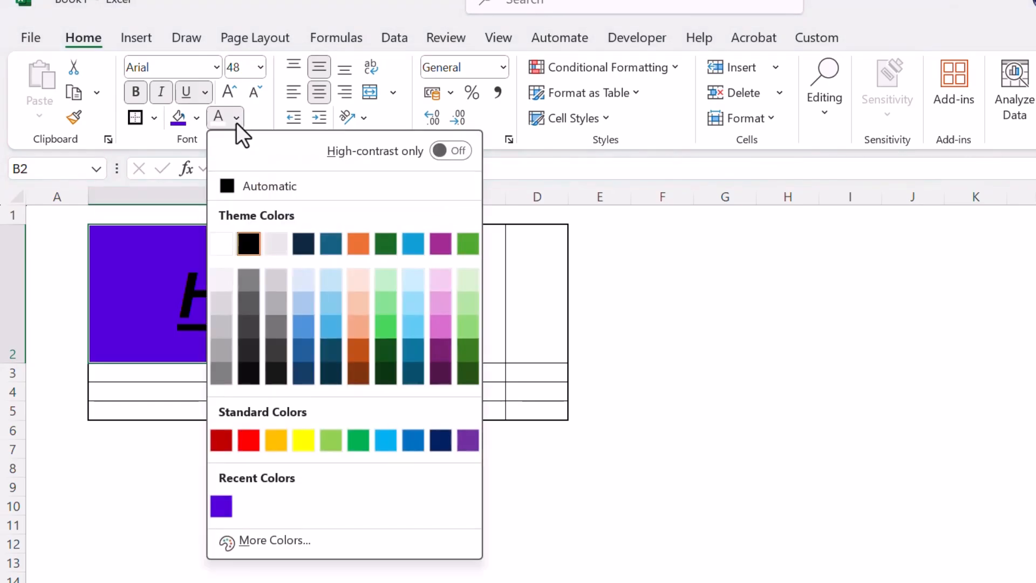
{"action": "left_click", "coordinate": [303, 440]}
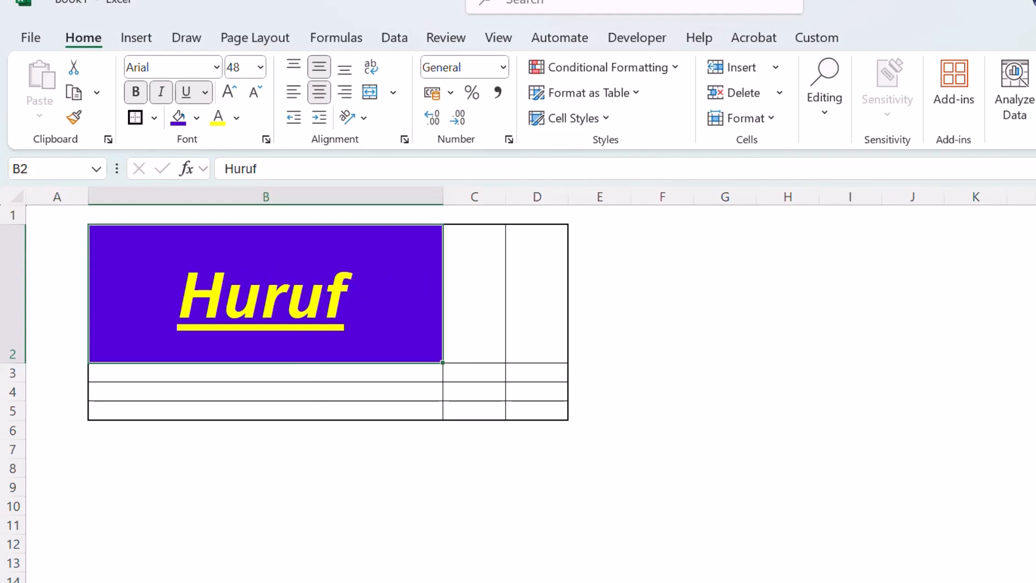
{"action": "left_click", "coordinate": [394, 296]}
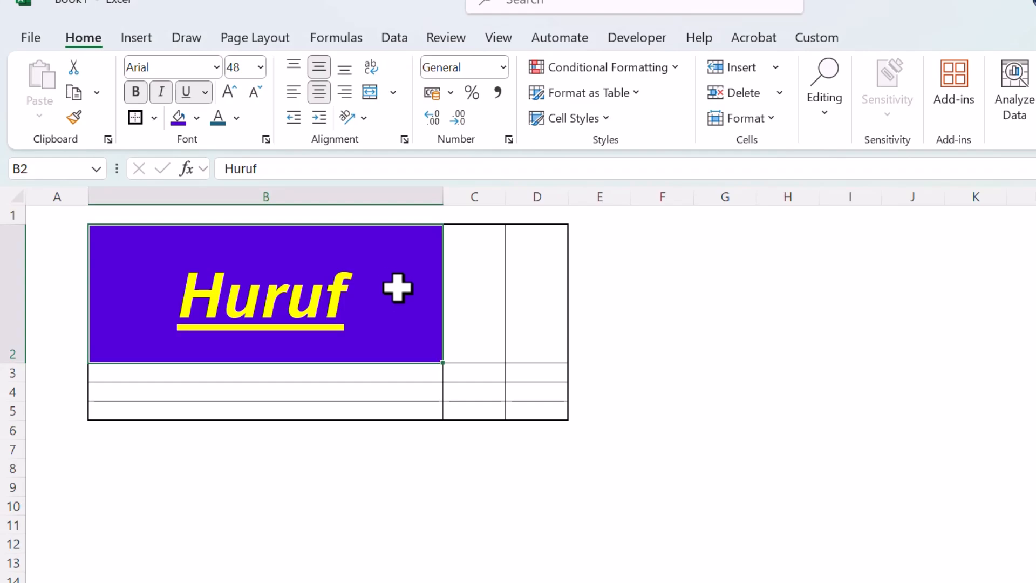
Append the word asdasd after Huruf in cell B2, separated by a space.
{"action": "left_click", "coordinate": [313, 394]}
{"action": "left_click", "coordinate": [360, 273]}
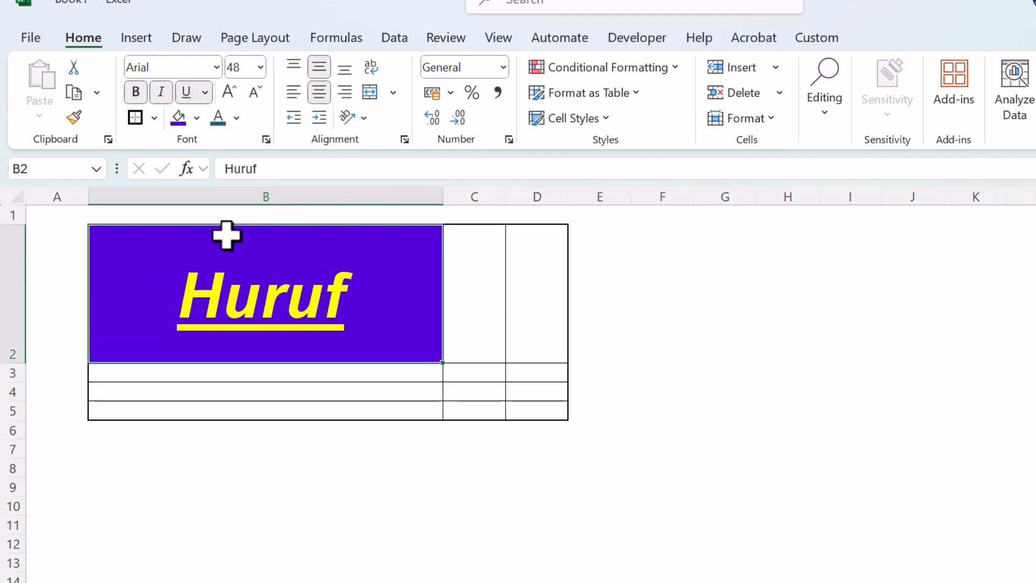
{"action": "double_click", "coordinate": [374, 301]}
{"action": "type", "text": "asdasd"}
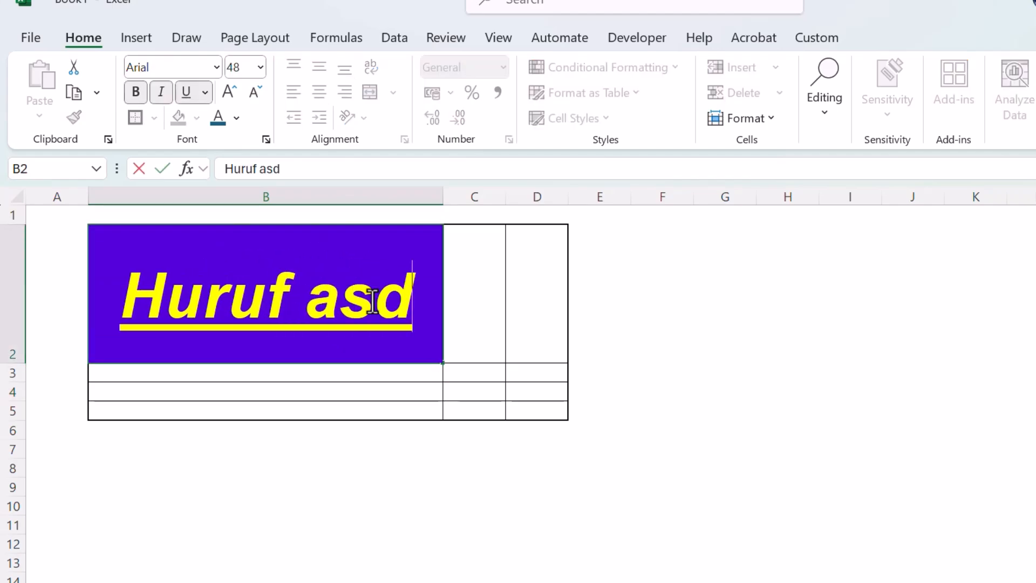
{"action": "left_click", "coordinate": [361, 386]}
Turn on Wrap Text for cell B2 so its text stays within the column width.
{"action": "left_click", "coordinate": [310, 309]}
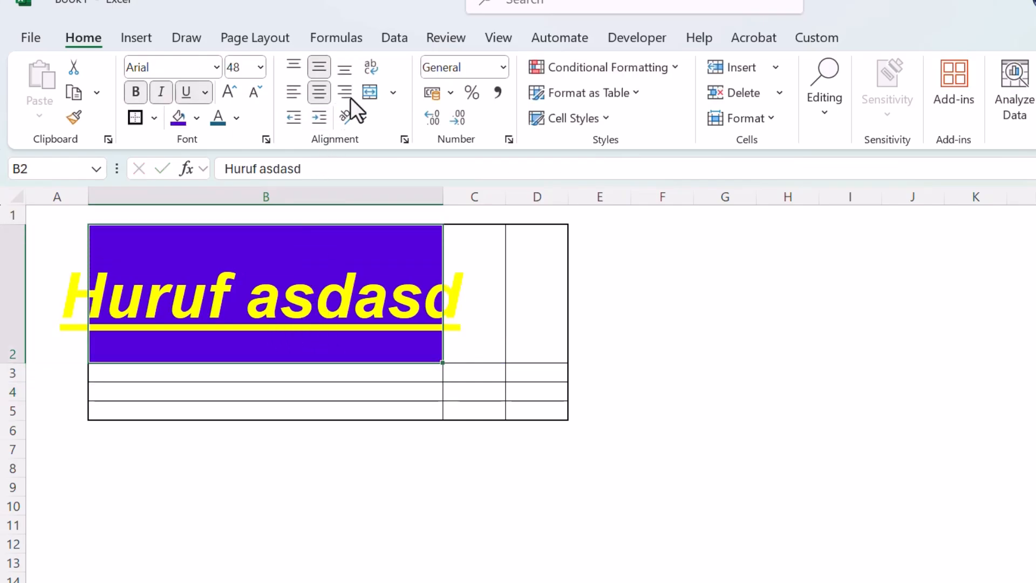
{"action": "left_click", "coordinate": [370, 67]}
{"action": "left_click", "coordinate": [477, 310]}
Replace asdasd in cell B2 with Test so the cell reads Huruf Test.
{"action": "double_click", "coordinate": [317, 328]}
{"action": "left_click_drag", "start_coordinate": [158, 348], "coordinate": [383, 354]}
{"action": "type", "text": "Test"}
{"action": "left_click", "coordinate": [358, 429]}
{"action": "left_click", "coordinate": [345, 448]}
{"action": "left_click", "coordinate": [318, 331]}
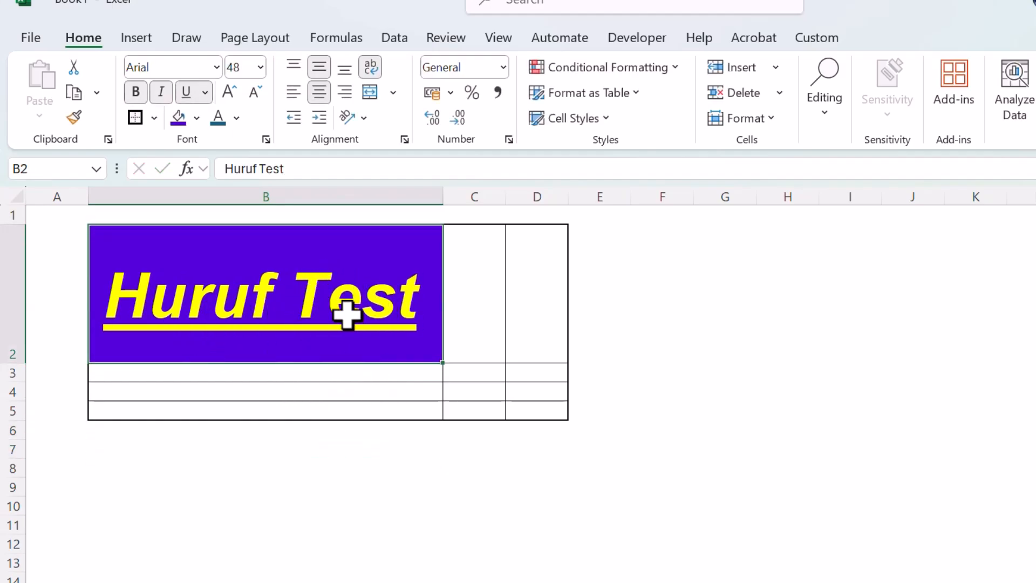
Change the font color of only the word Test in cell B2 to white.
{"action": "double_click", "coordinate": [311, 296]}
{"action": "left_click_drag", "start_coordinate": [294, 296], "coordinate": [430, 294]}
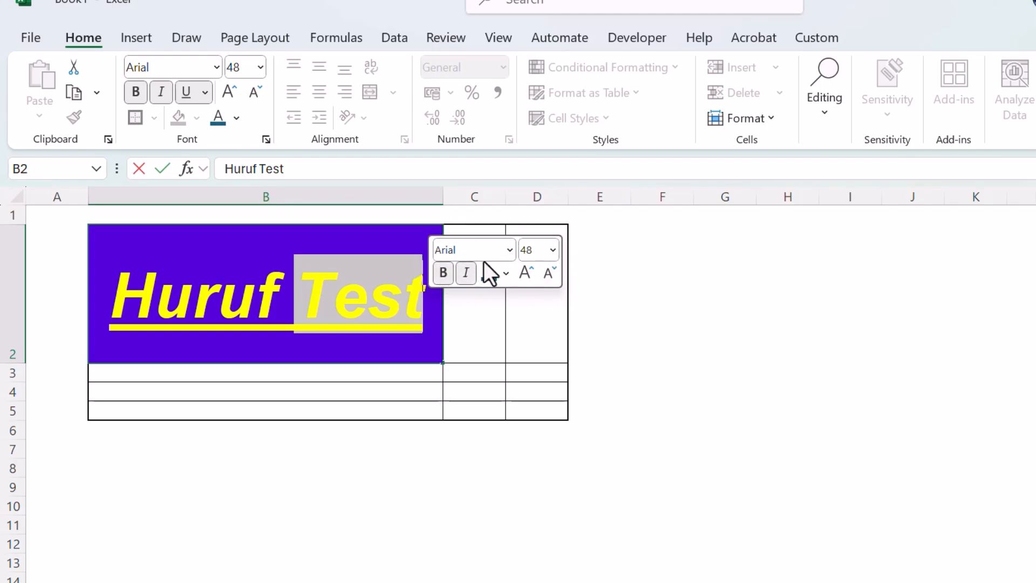
{"action": "left_click", "coordinate": [242, 119]}
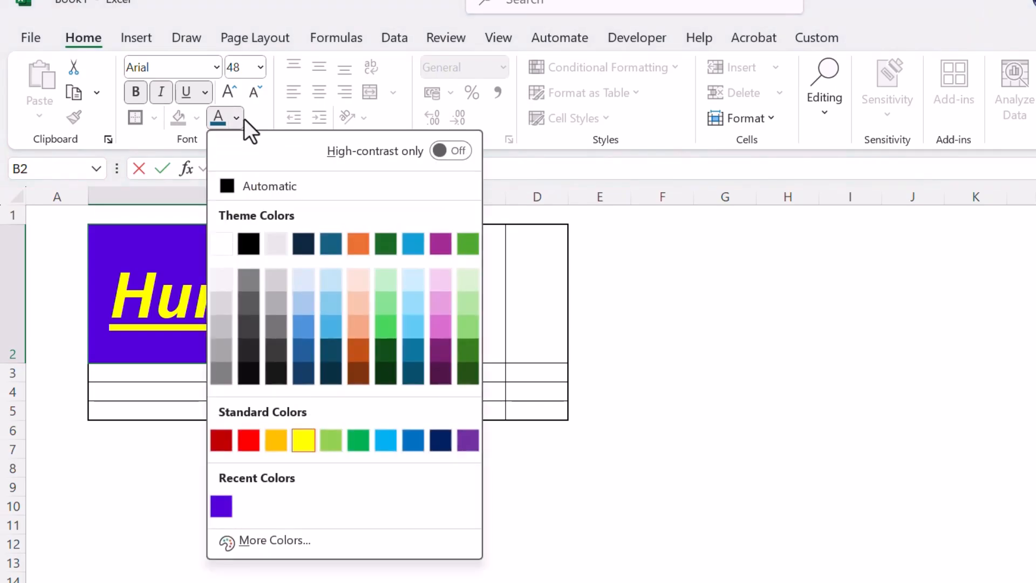
{"action": "left_click", "coordinate": [227, 242]}
{"action": "left_click", "coordinate": [306, 369]}
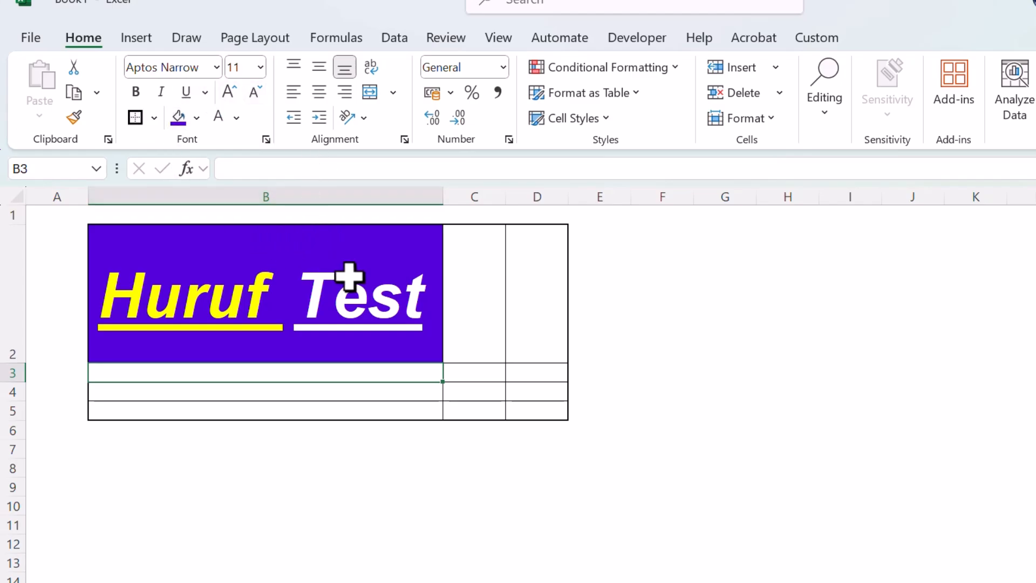
{"action": "left_click", "coordinate": [368, 260]}
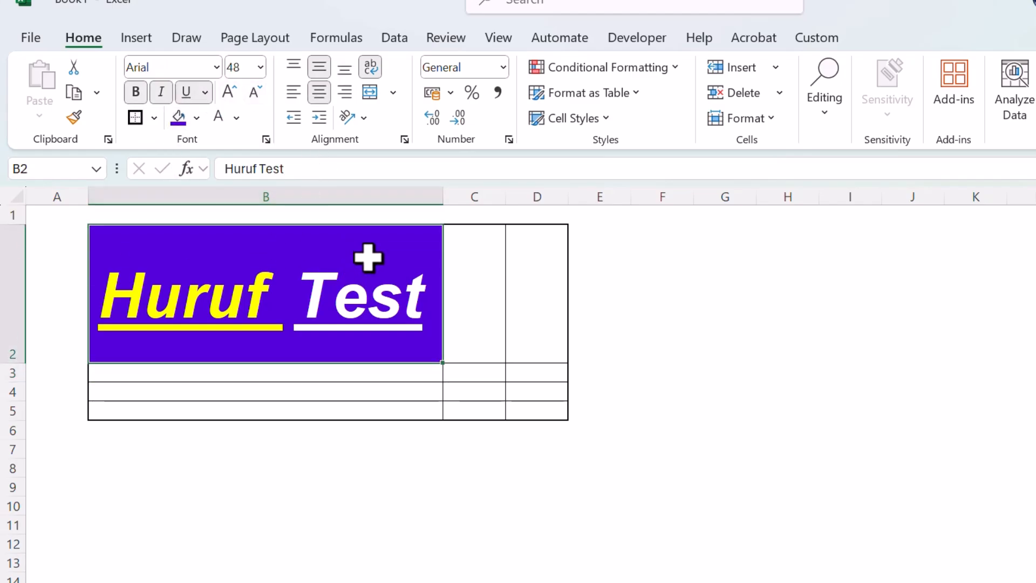